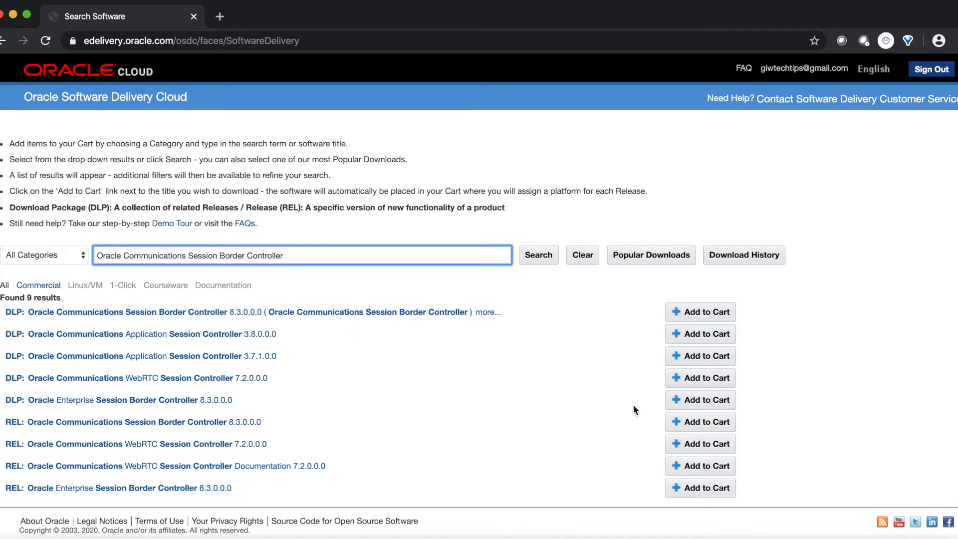
- Add the Oracle Enterprise Session Border Controller 8.3.0.0.0 download package to the cart and check out with the Acme Packet OS platform
click(687, 400)
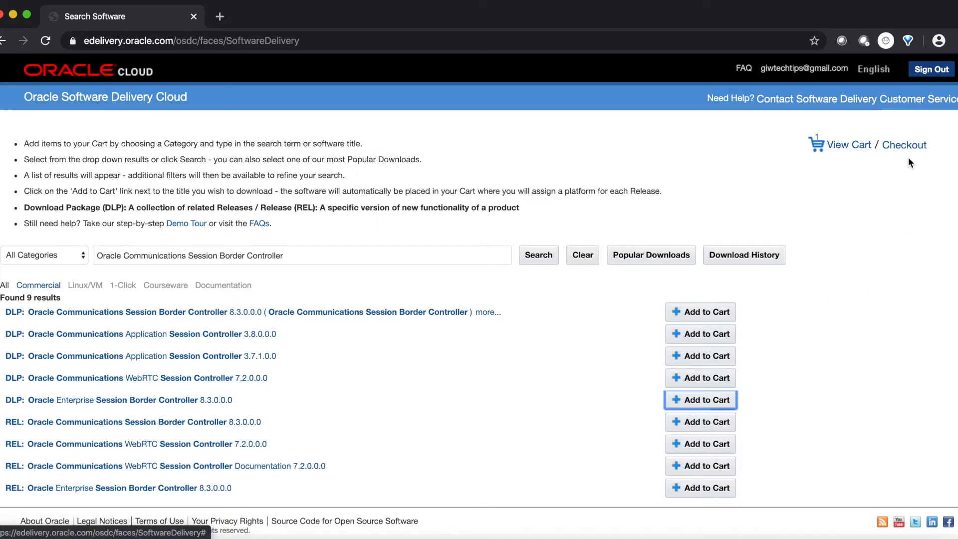
click(906, 145)
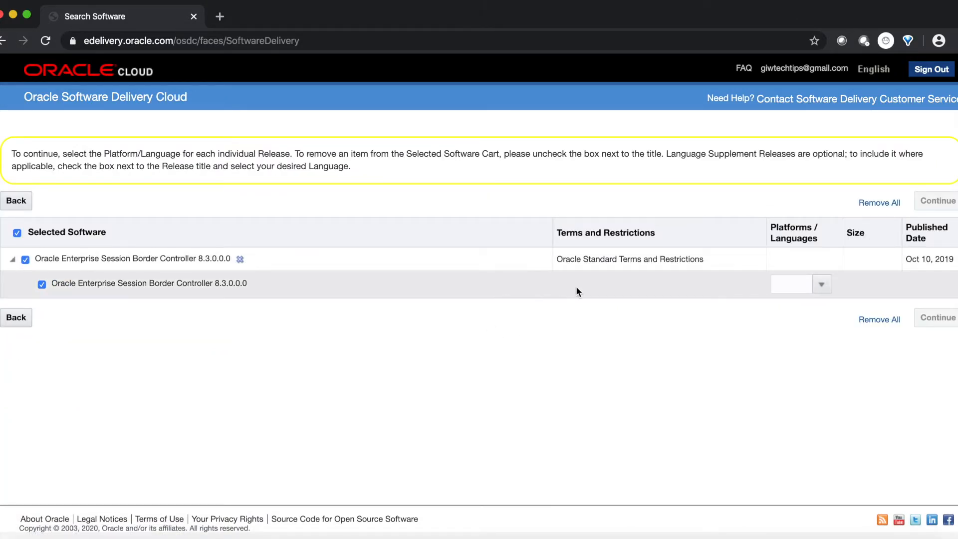
click(827, 289)
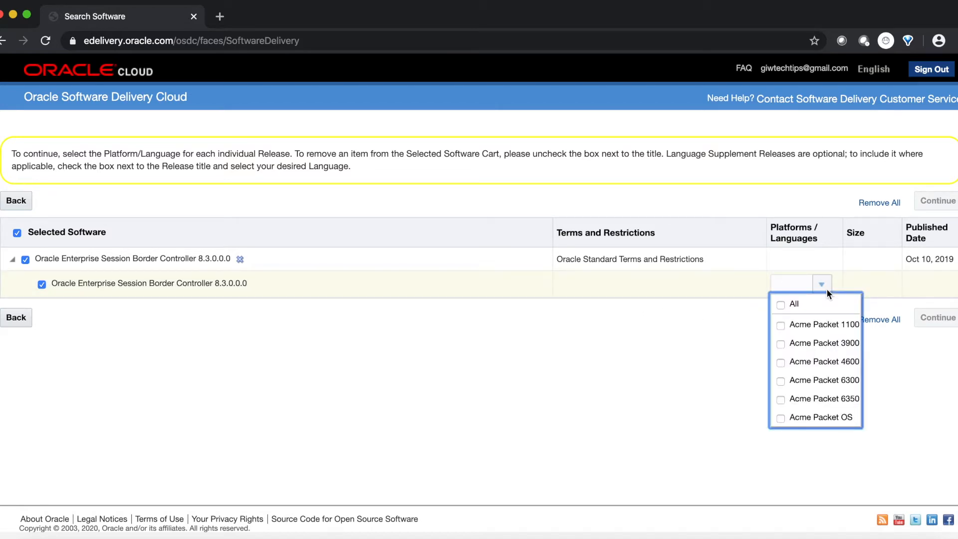
click(792, 419)
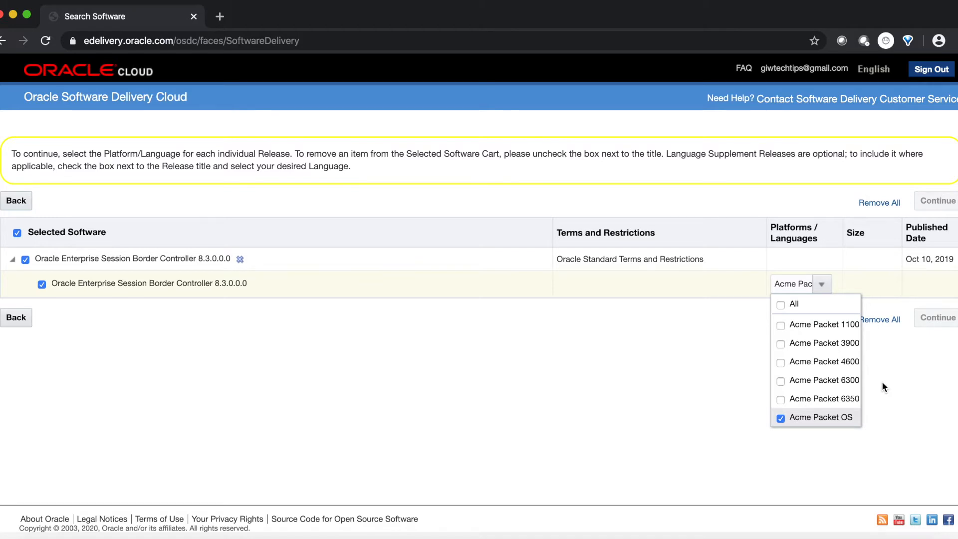
click(716, 404)
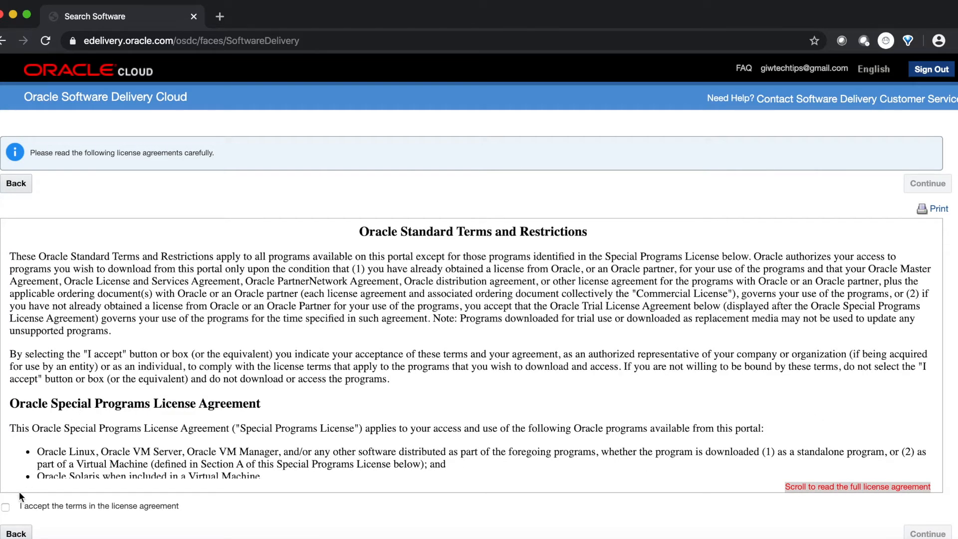
- Skim and accept the Oracle license agreement, and continue to the download file list
scroll(99, 453, down, 3)
scroll(99, 453, down, 12)
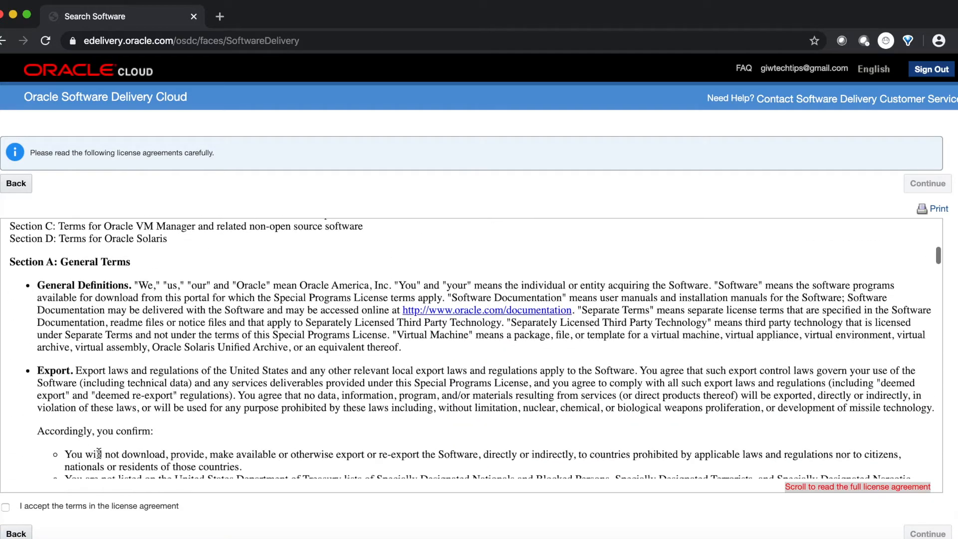
scroll(99, 454, up, 10)
scroll(99, 453, up, 3)
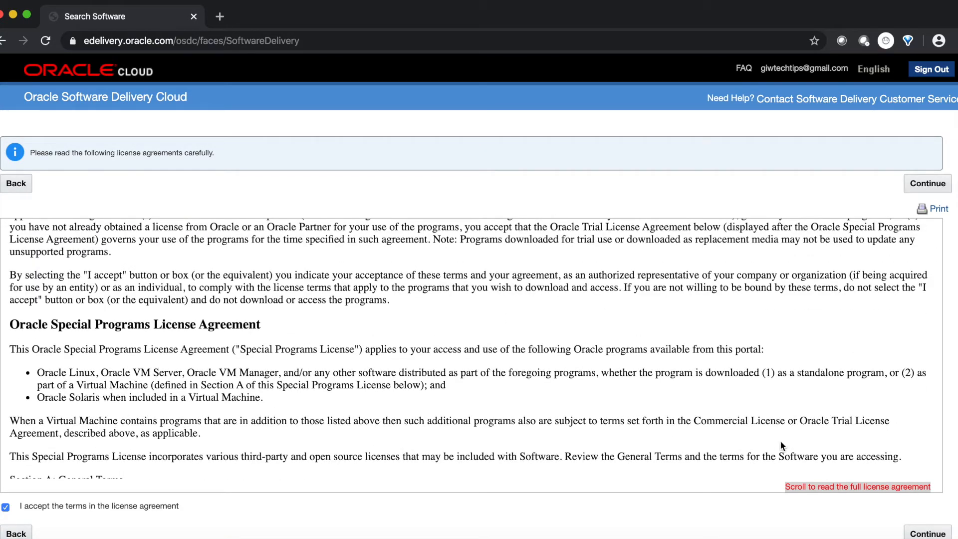
click(935, 532)
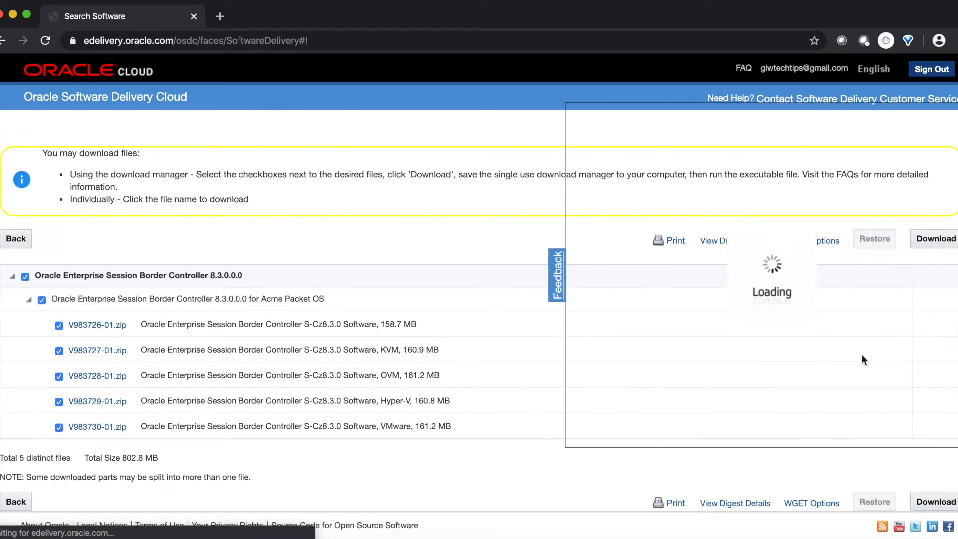
- Download the OVM build of the Session Border Controller software individually as V983728-01.zip
click(546, 246)
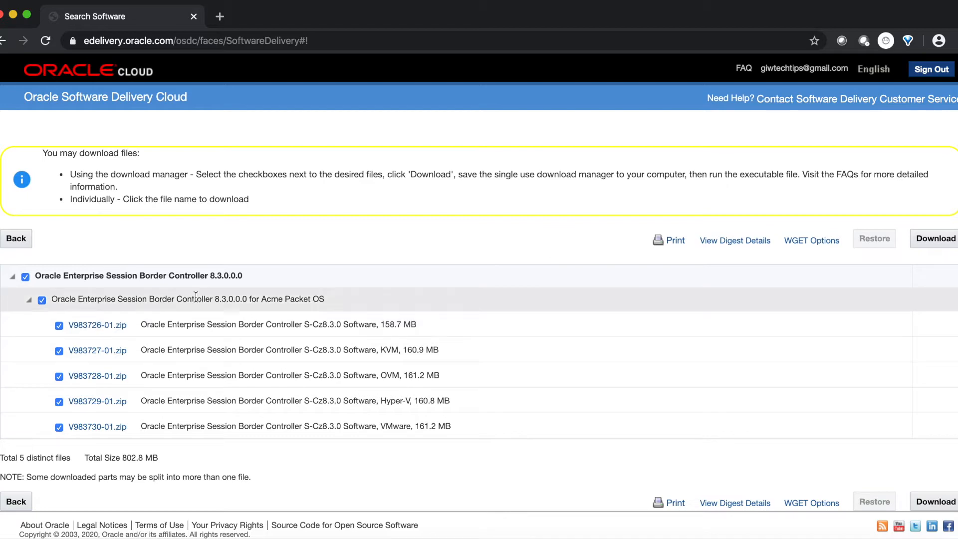
drag(76, 174, 186, 170)
double_click(92, 200)
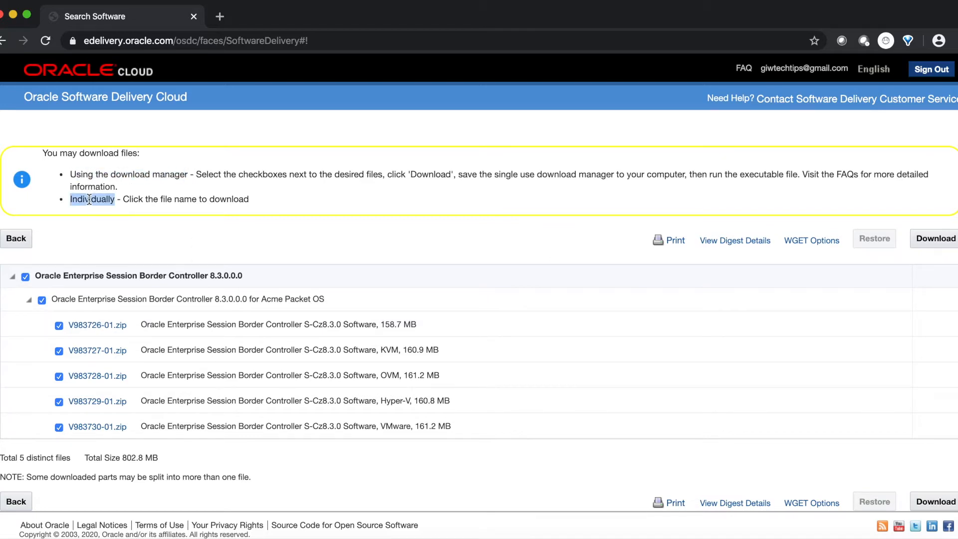
click(108, 199)
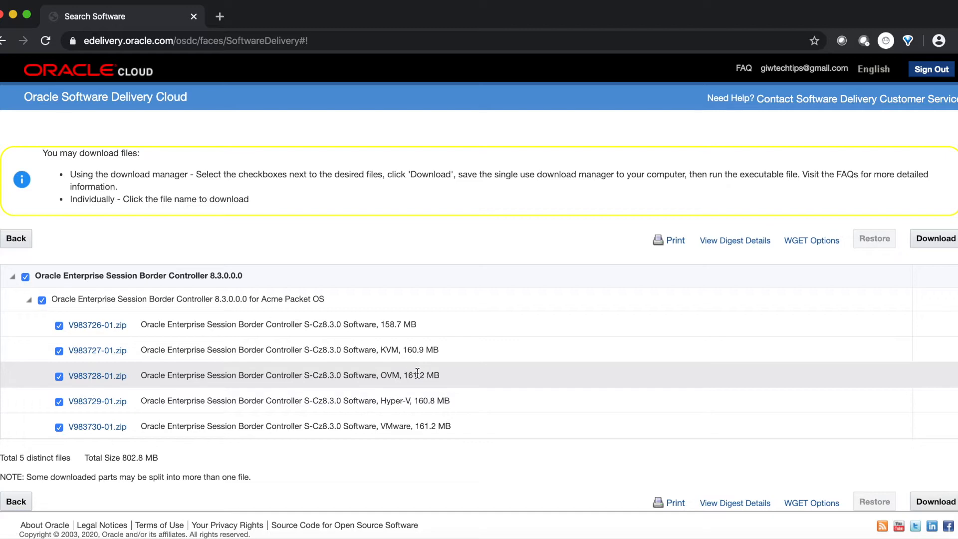
click(110, 378)
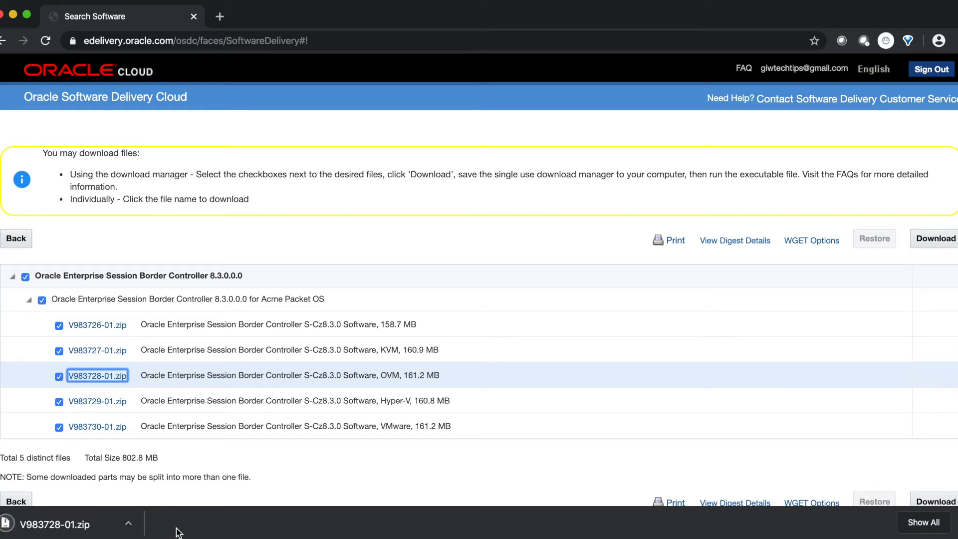
- Open the download location in Finder, extract V983728-01.zip and expand the nnSCZ830m1-img-vm_ovm folder
click(88, 530)
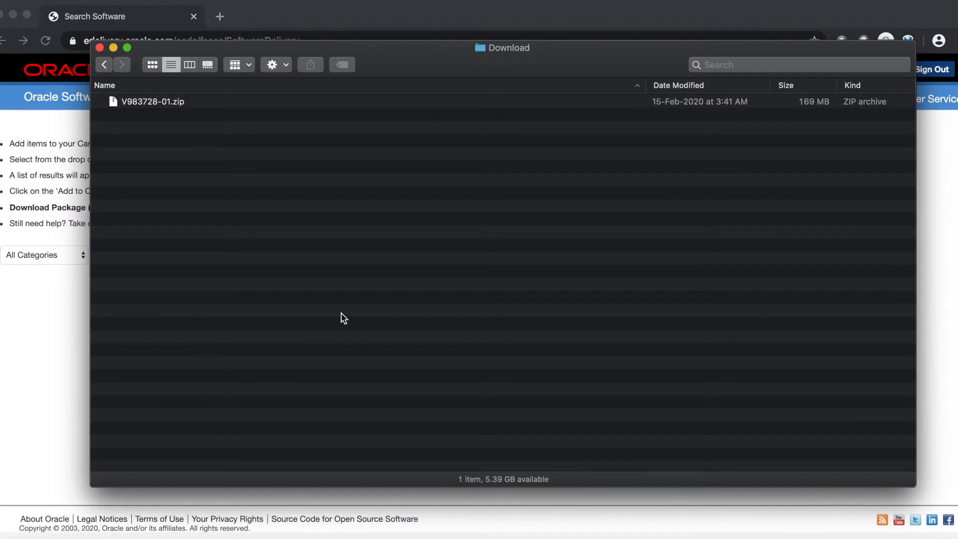
double_click(170, 102)
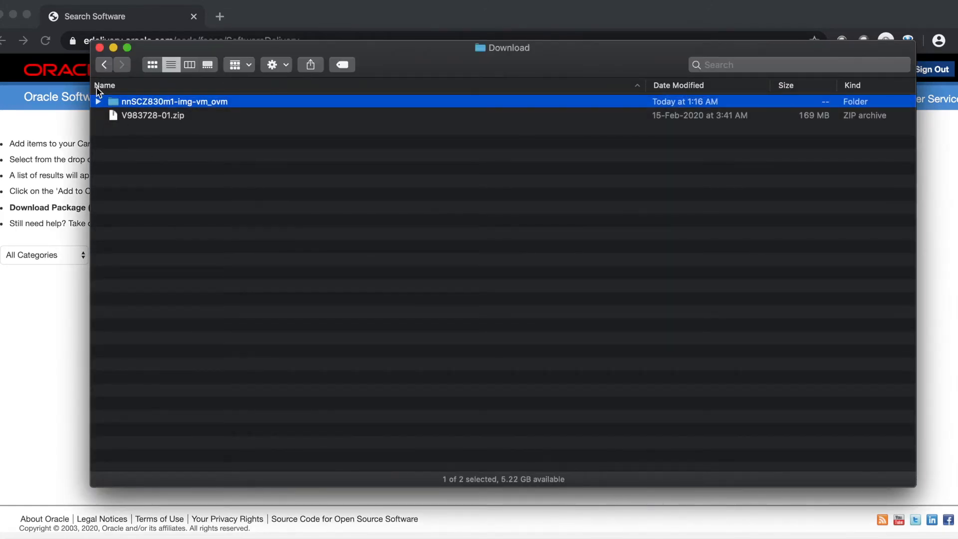
click(98, 102)
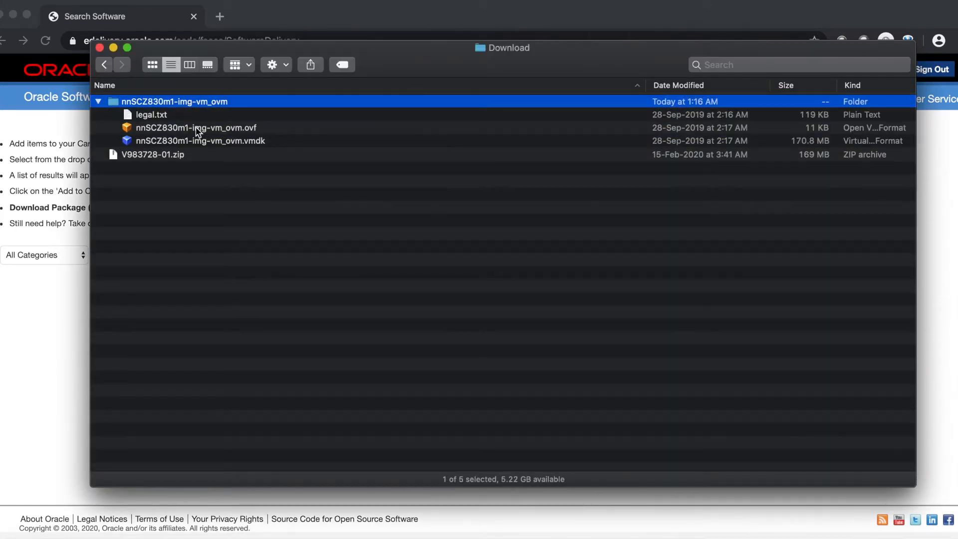
click(232, 143)
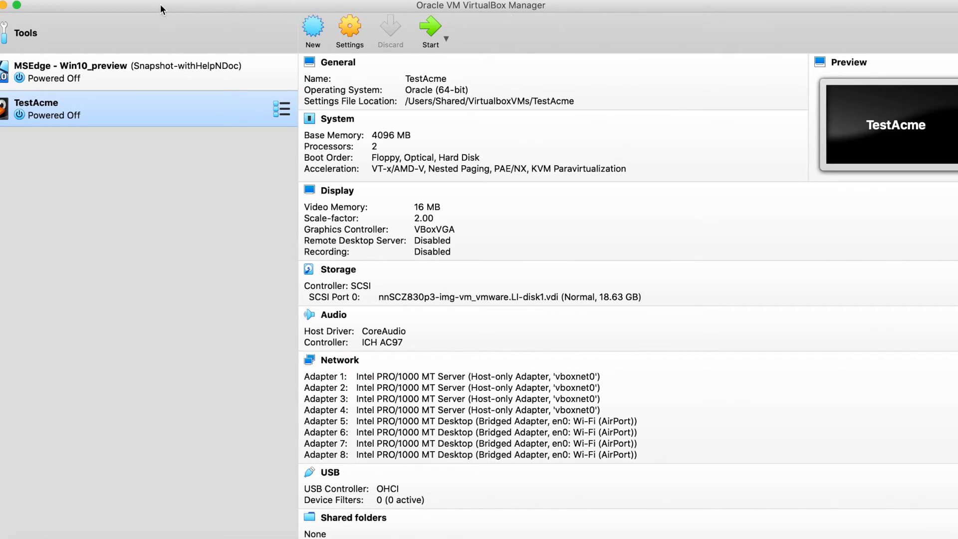
- In Oracle VM VirtualBox Manager, choose nnSCZ830m1-img-vm_ovm.ovf as the appliance to import and continue to its settings
click(96, 1)
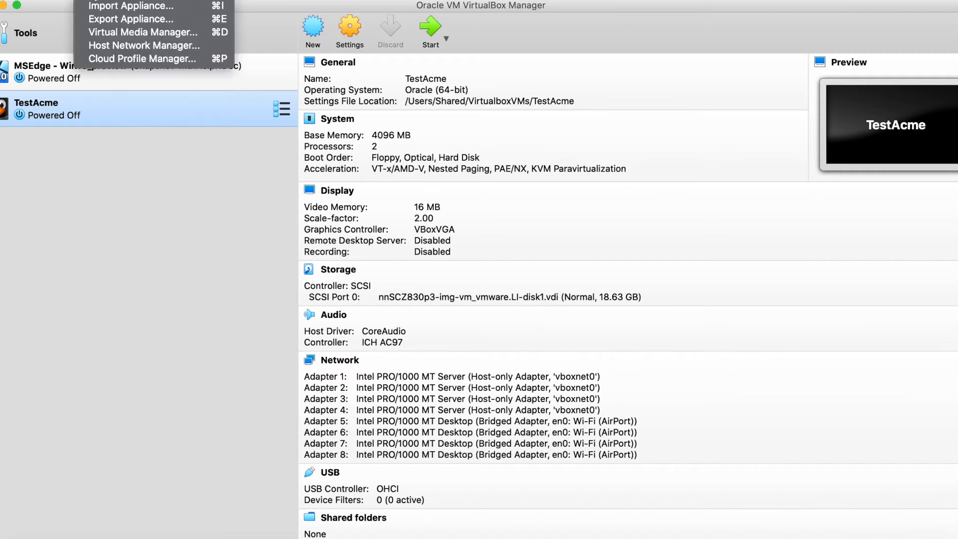
click(101, 10)
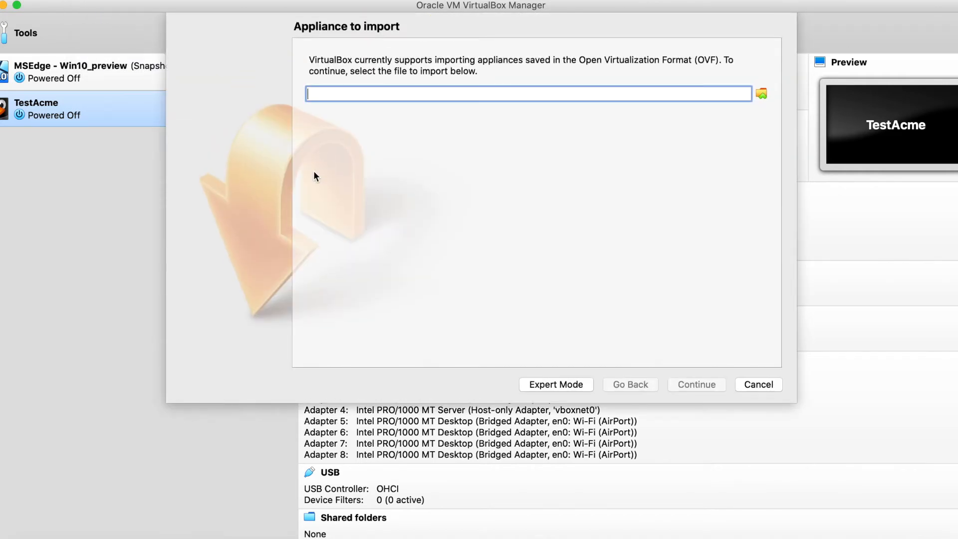
key(super+v)
drag(617, 95, 754, 94)
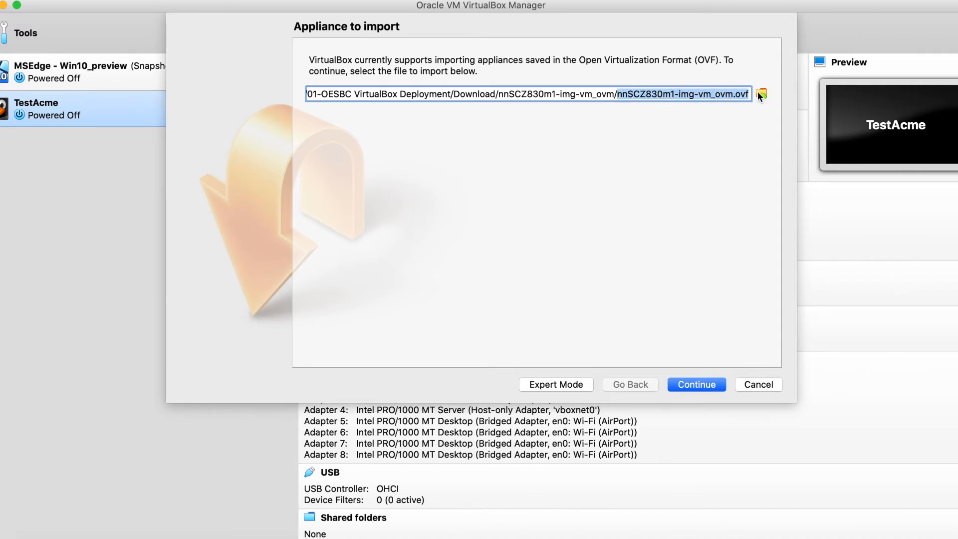
click(713, 94)
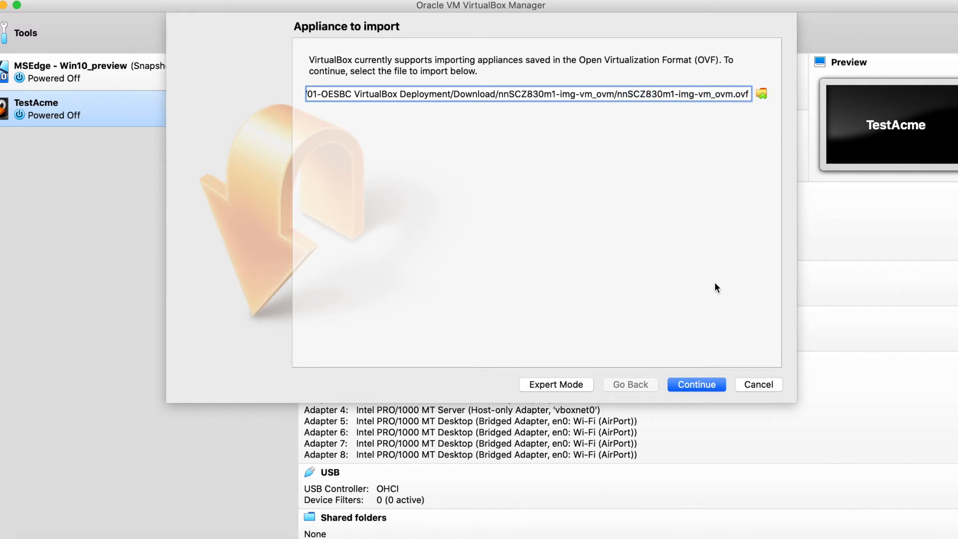
click(702, 384)
- Set the appliance's RAM to 4096 MB and its CPU count to 2
scroll(550, 208, down, 3)
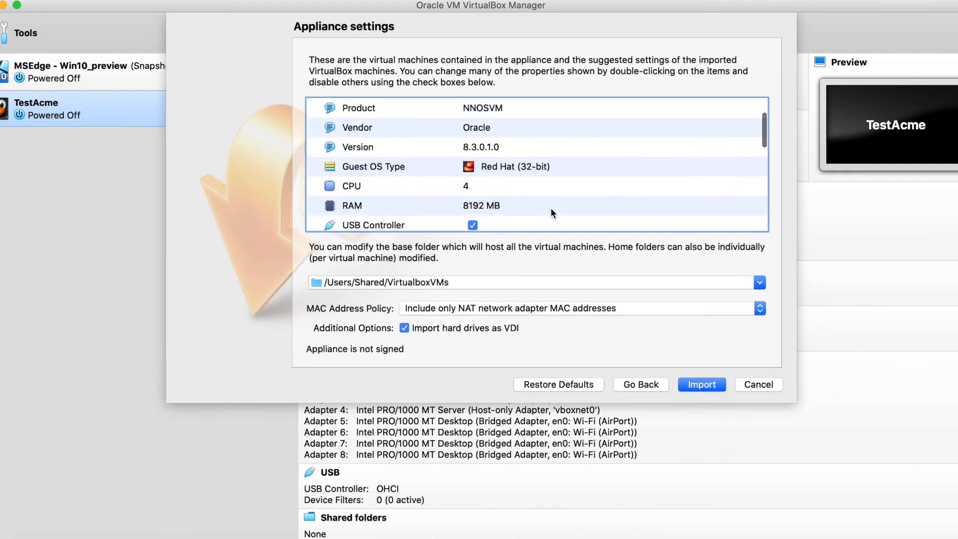
scroll(478, 186, up, 3)
scroll(478, 186, down, 1)
scroll(477, 184, down, 2)
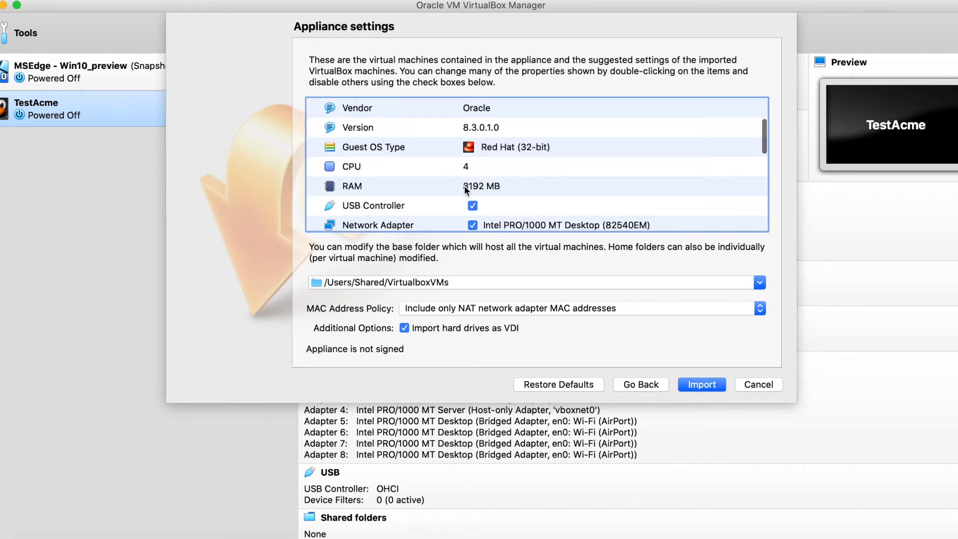
double_click(472, 186)
text(4096)
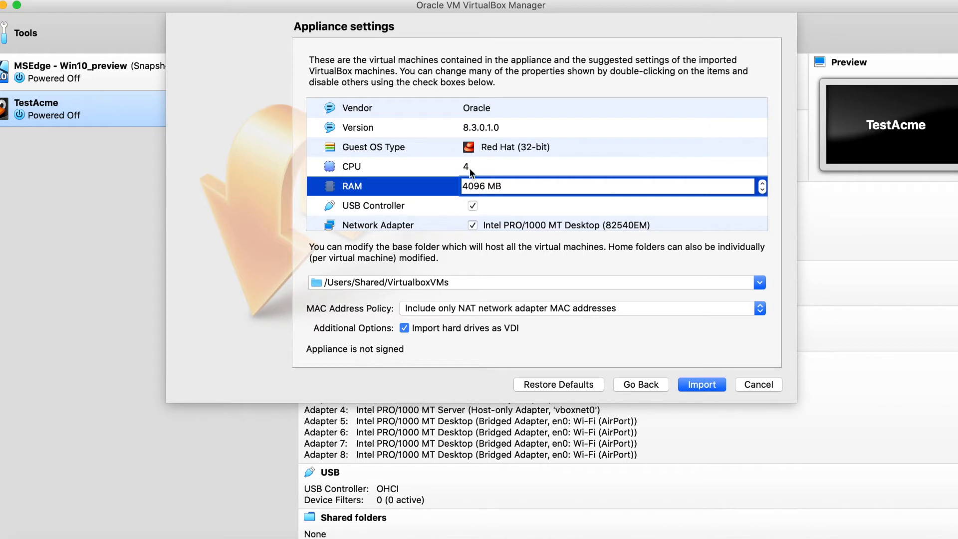
double_click(469, 167)
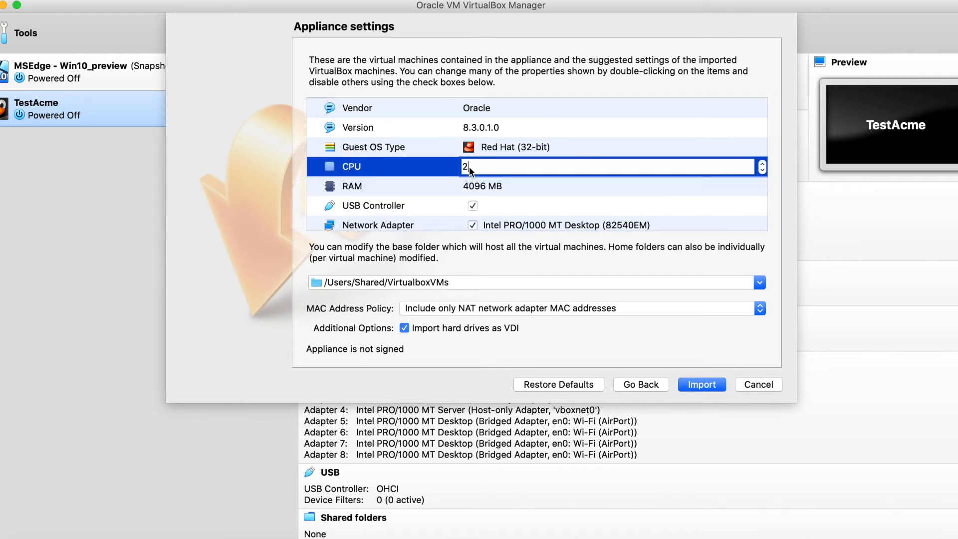
text(2)
key(Tab)
key(Up)
key(Up)
key(Up)
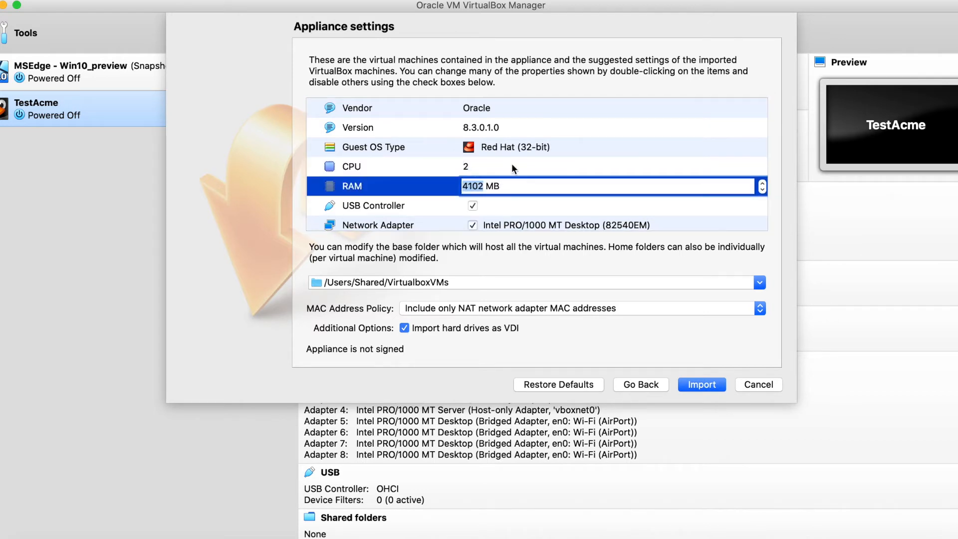
text(4096)
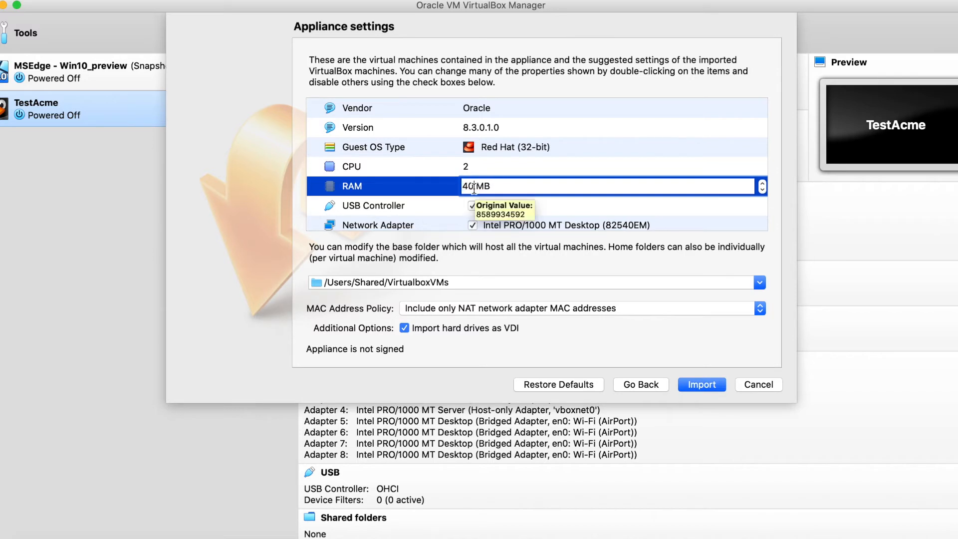
click(513, 167)
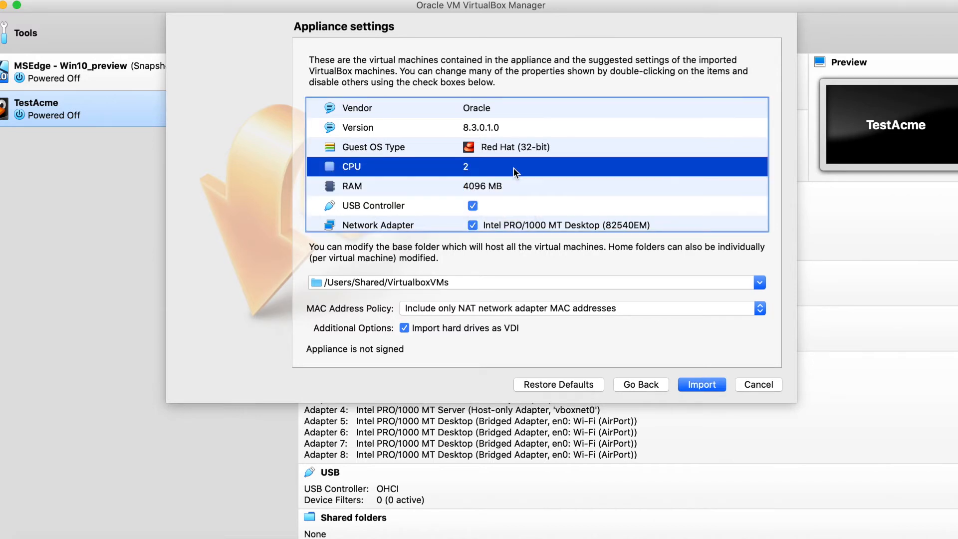
- Name the imported virtual machine SampleOSBC
scroll(550, 165, up, 3)
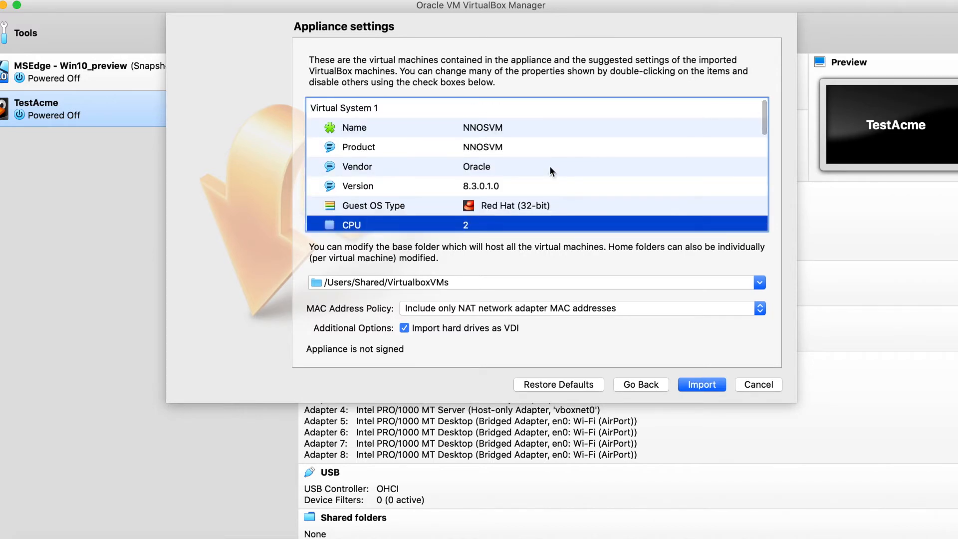
double_click(484, 128)
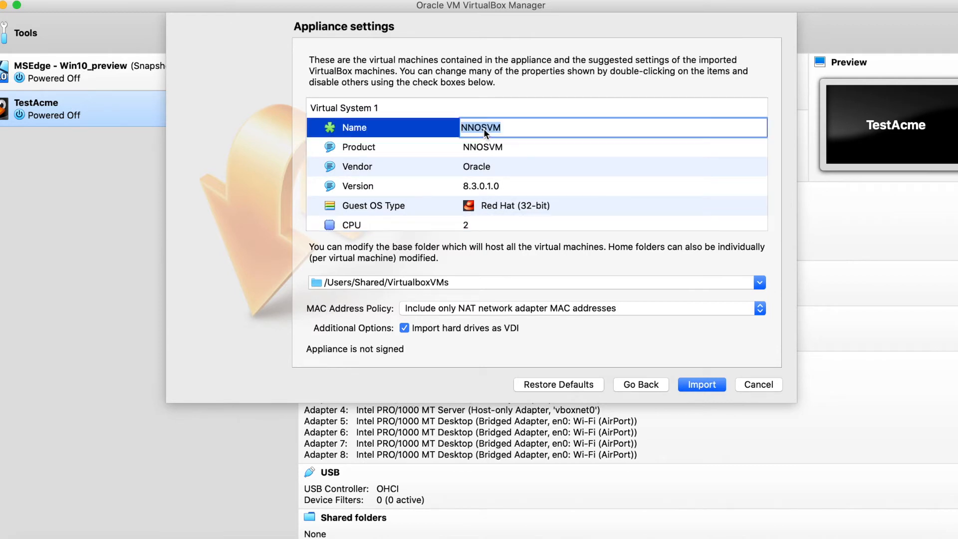
text(SampleOSBC)
click(531, 193)
- Set the guest OS type to Linux Oracle (64-bit) and import the appliance
click(515, 206)
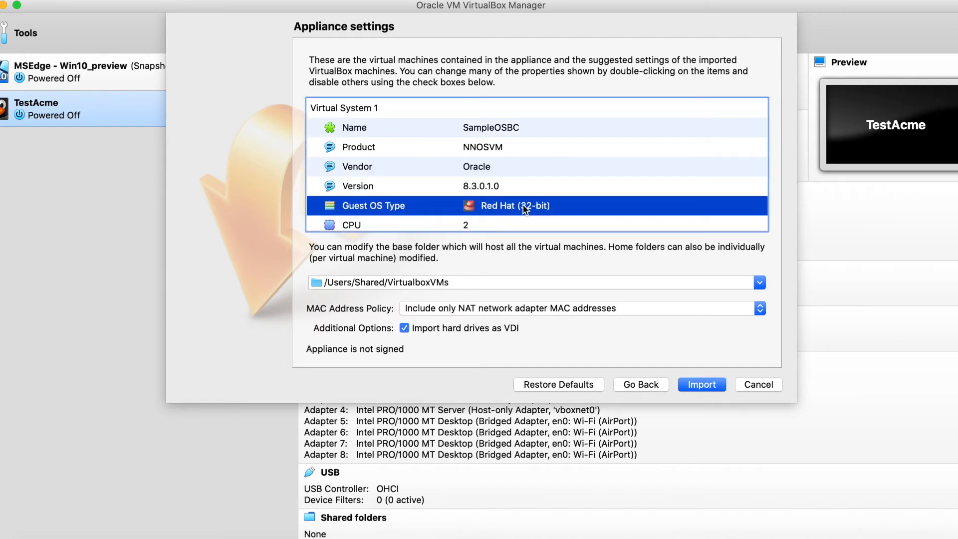
double_click(758, 209)
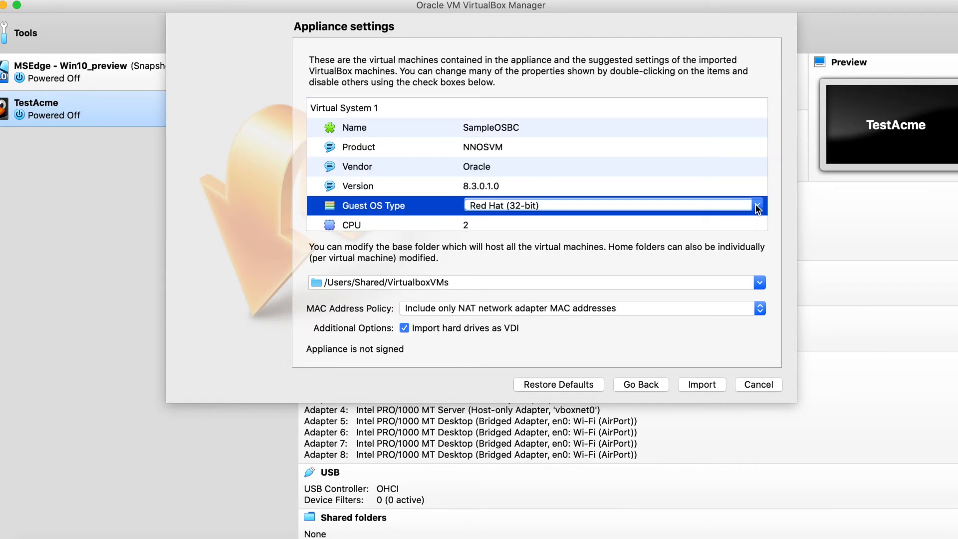
click(758, 207)
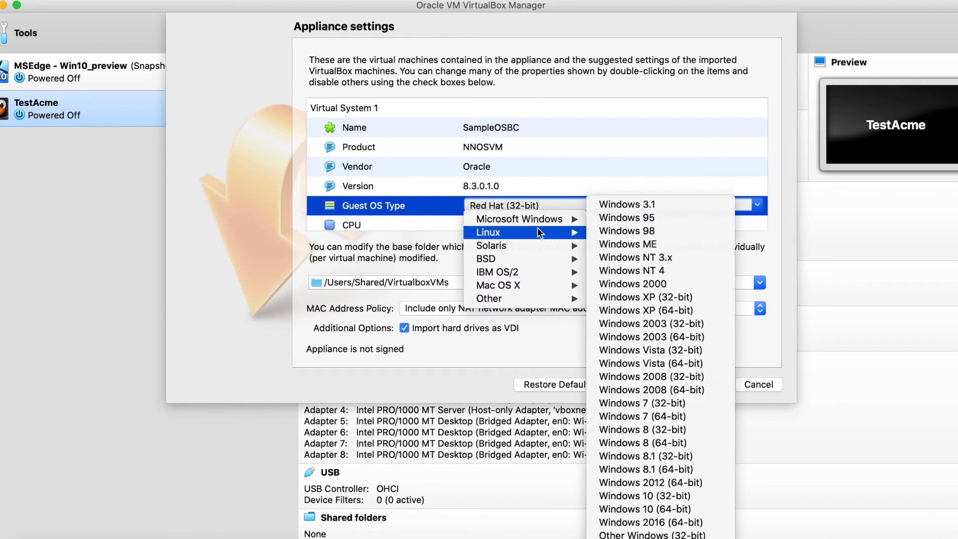
mouse_move(538, 232)
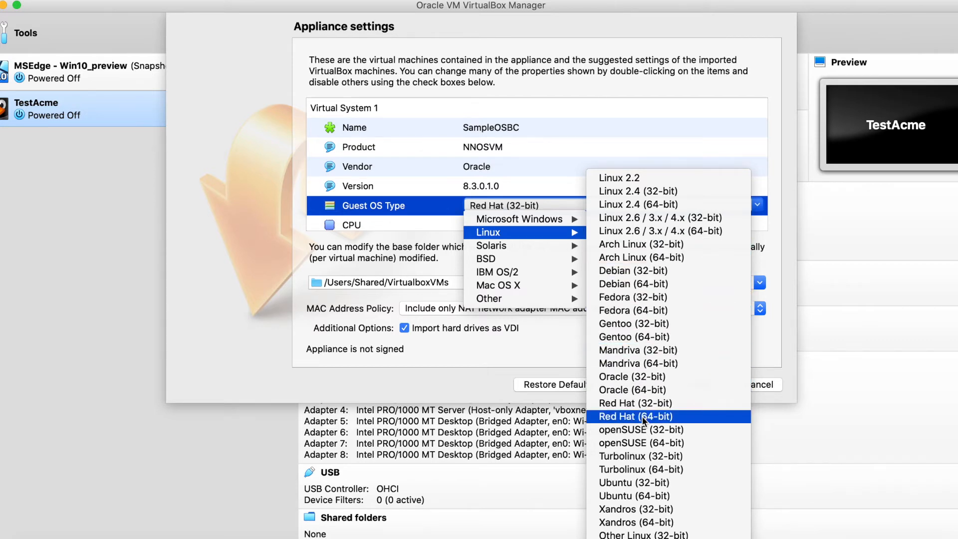
click(650, 391)
drag(580, 205, 691, 366)
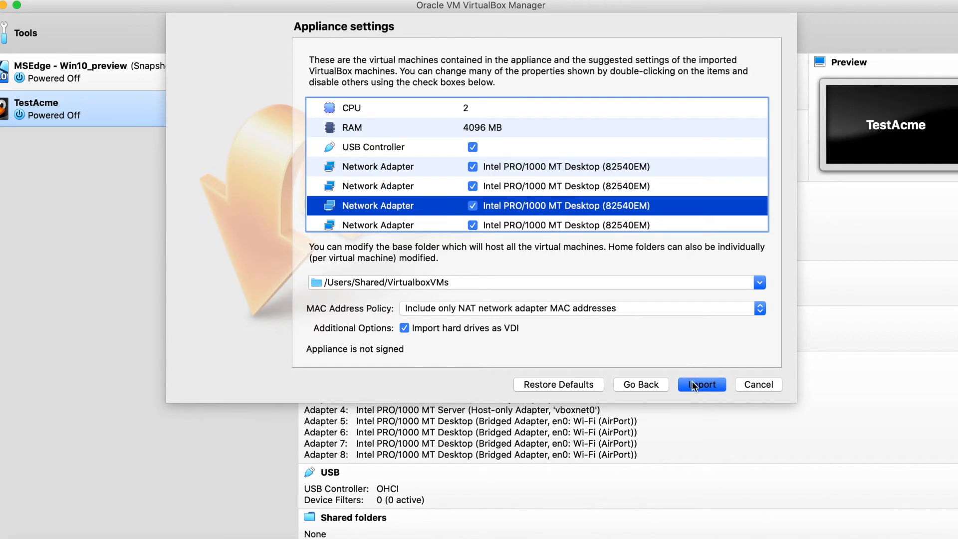
click(692, 381)
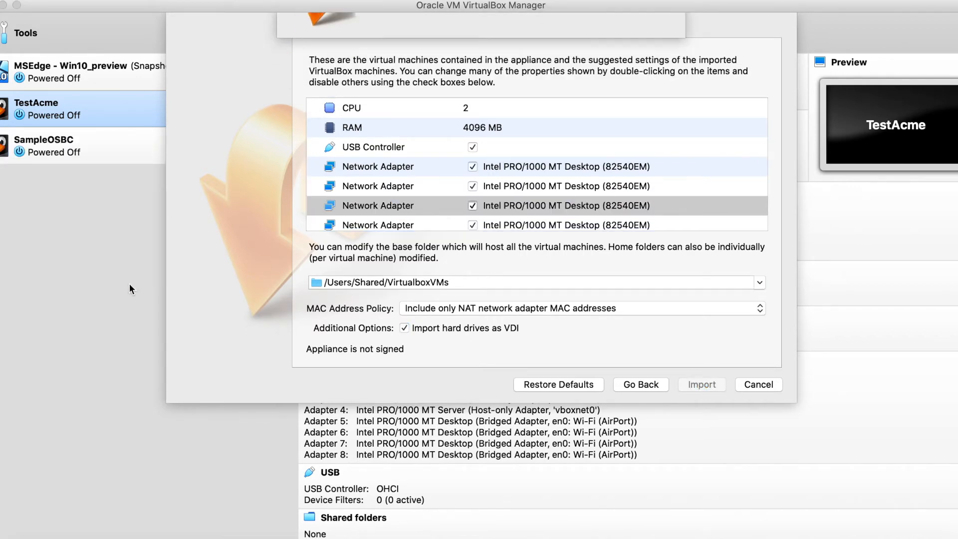
- Set the SampleOSBC virtual machine's display scale factor to its maximum of 3.00 and save the settings
click(151, 150)
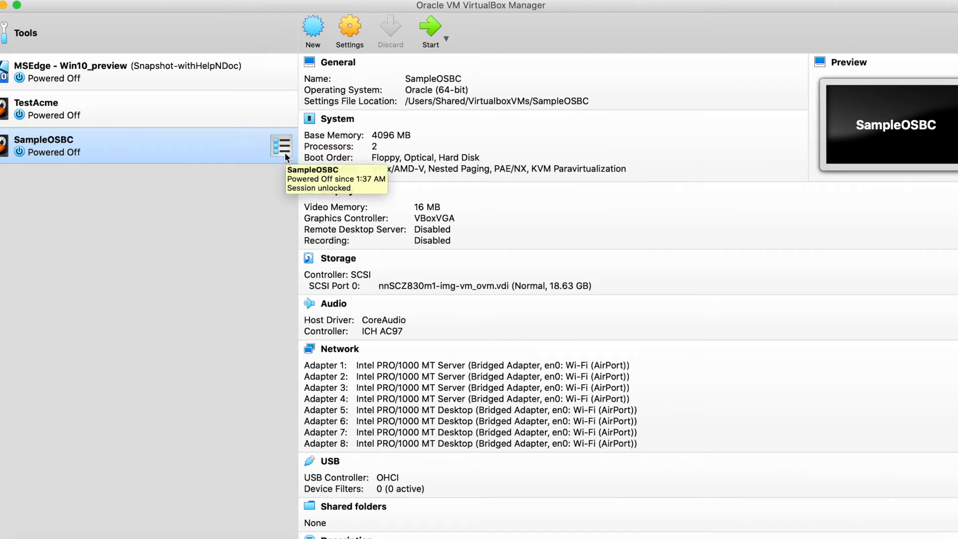
click(350, 31)
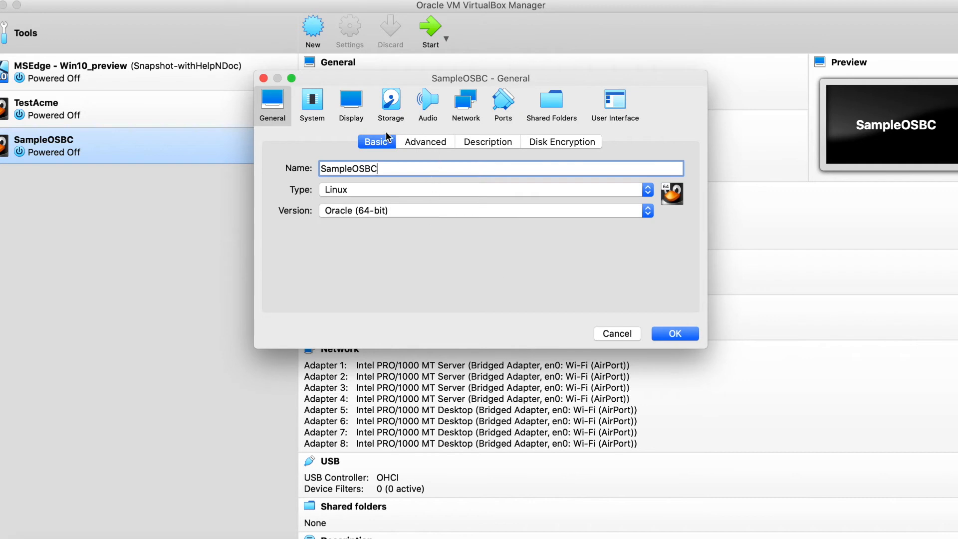
click(355, 111)
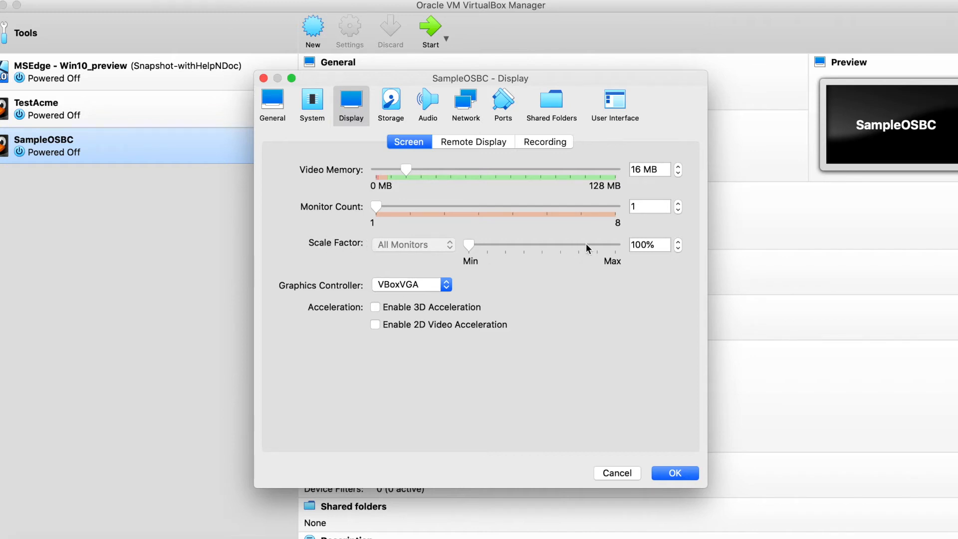
click(618, 246)
click(675, 473)
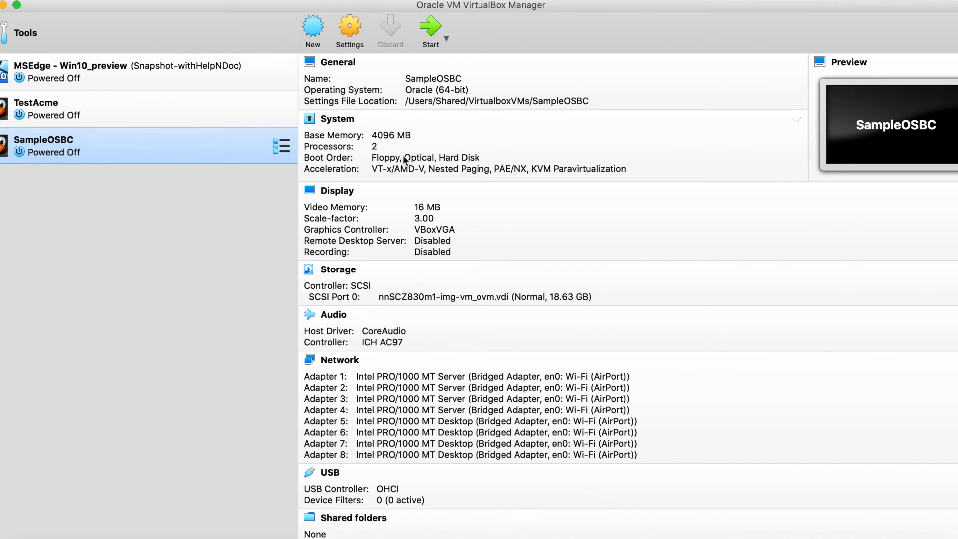
- Start the SampleOSBC virtual machine with the Boot Acme NNOS (Default) entry and dismiss the keyboard capture notice
click(430, 27)
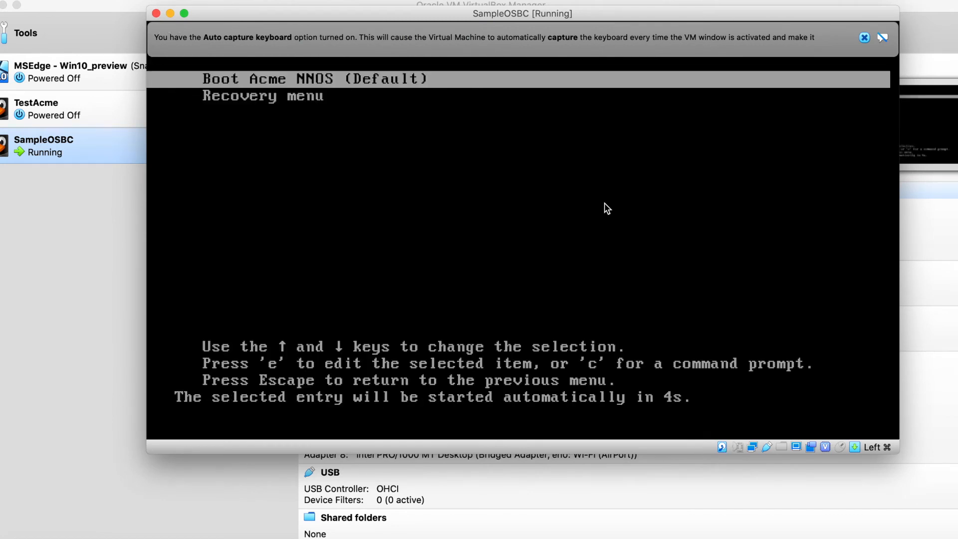
key(Return)
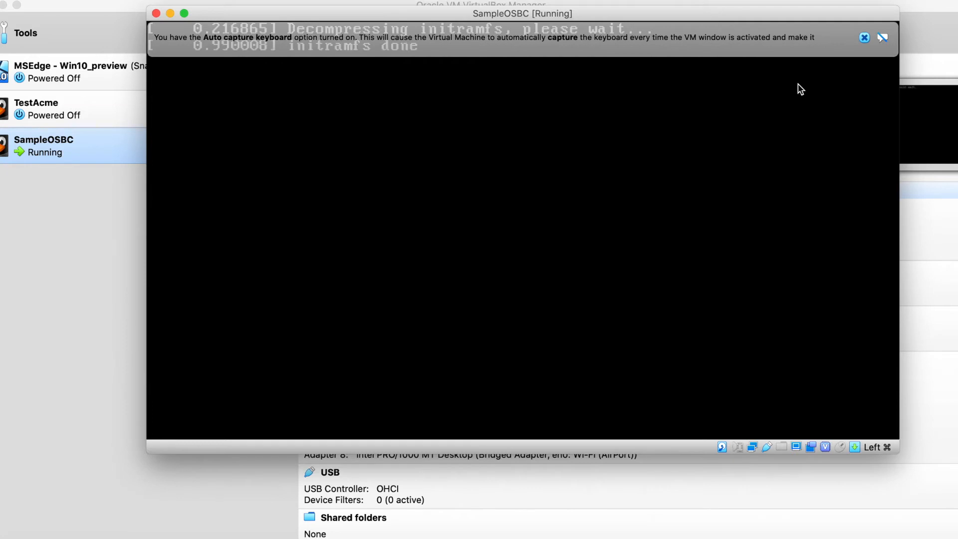
click(865, 38)
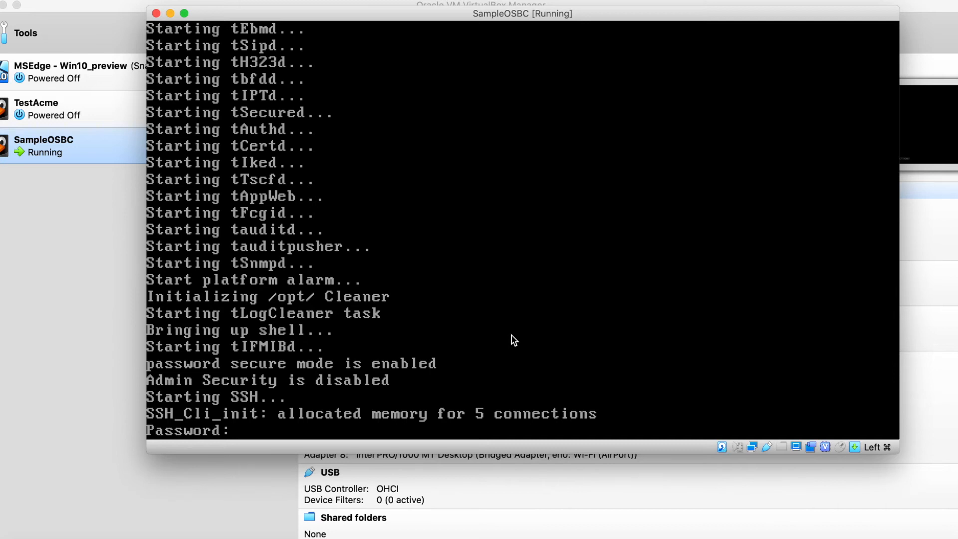
- Log in at the console with the initial user password, and enter and confirm a new user password
key(Return)
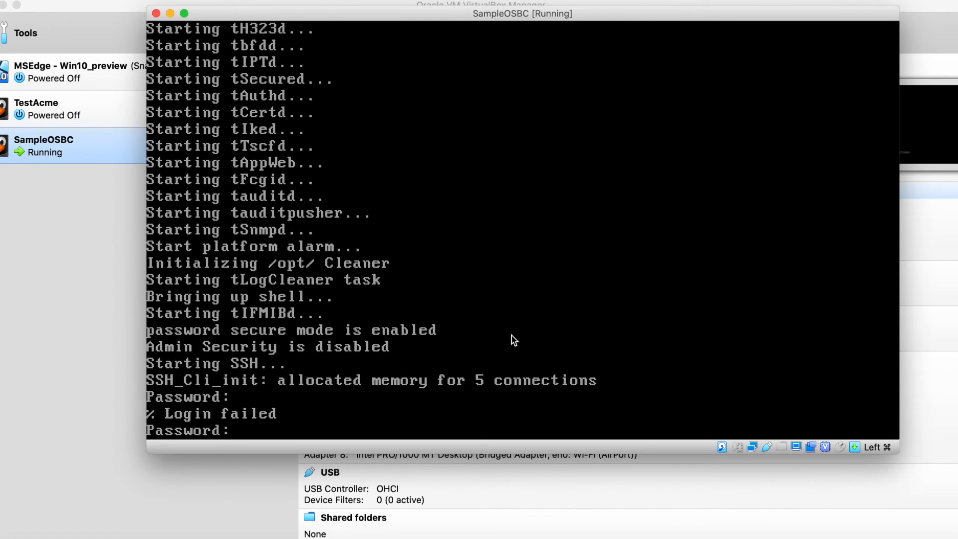
key(Return)
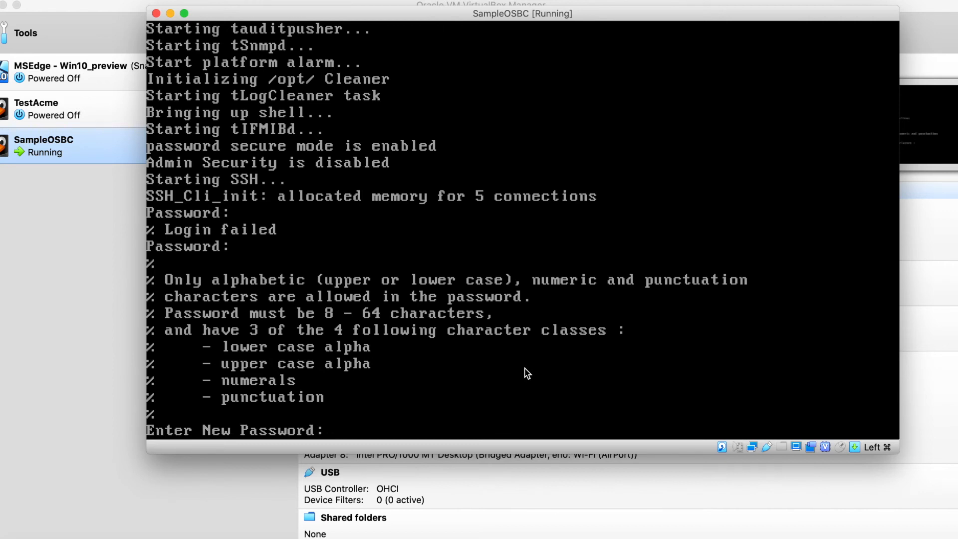
key(Return)
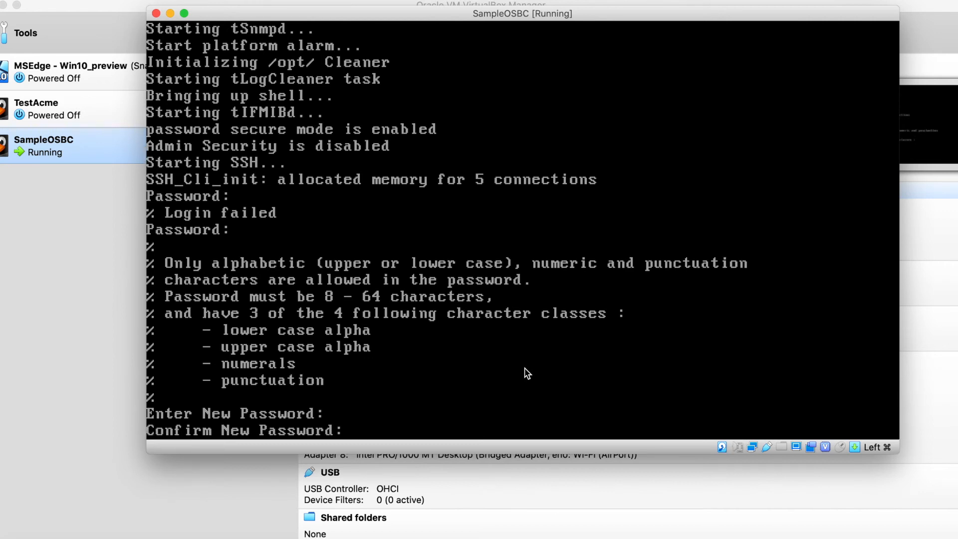
key(Return)
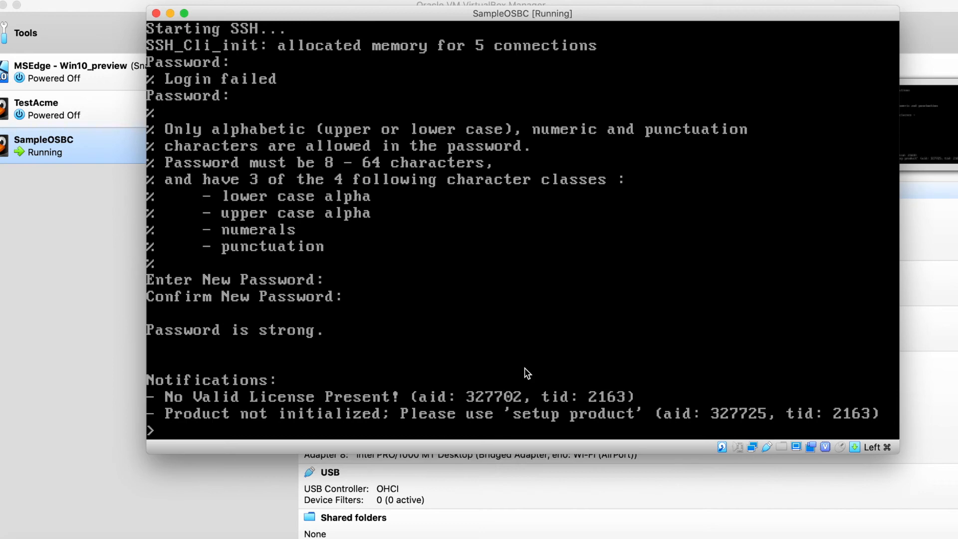
- Enter administrator mode with the enable command and its initial password, and set and confirm a new administrator password
key(question)
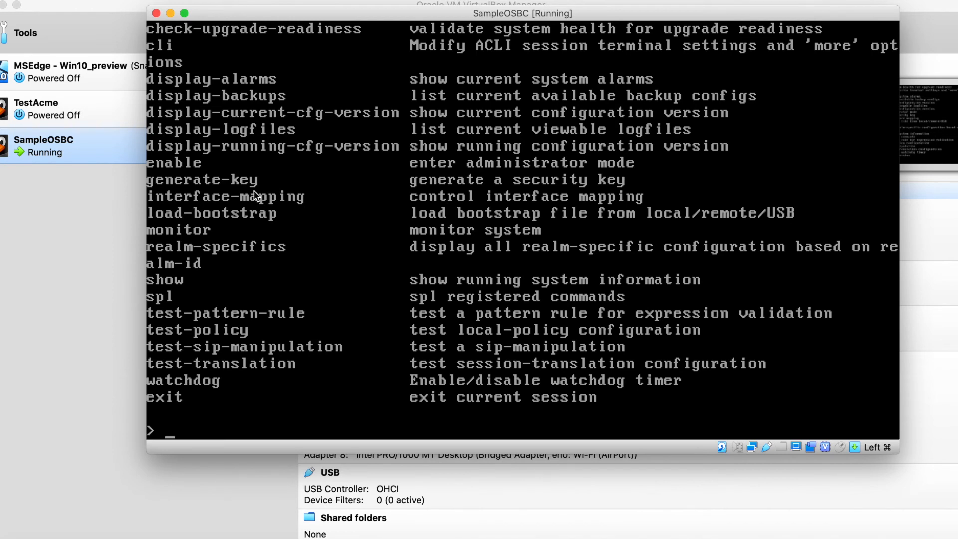
text(enable)
key(Return)
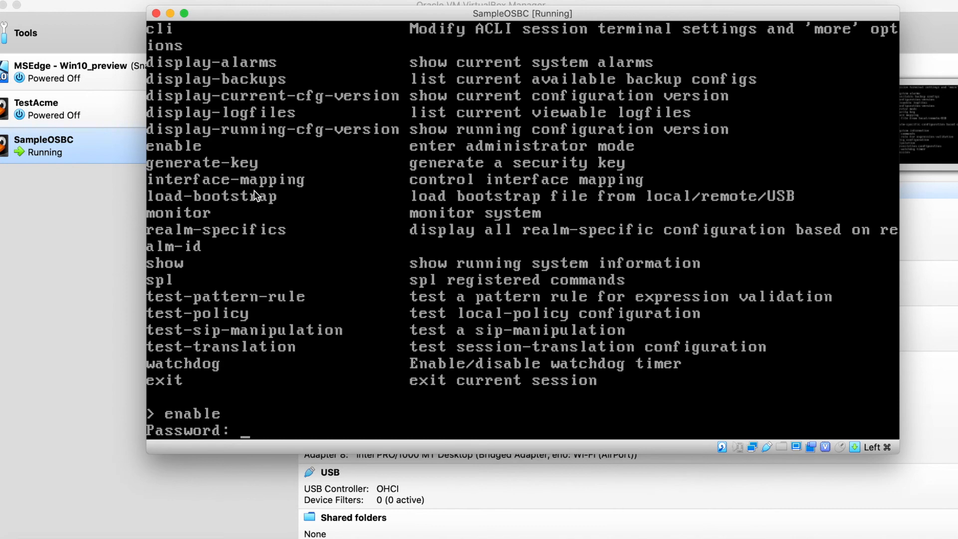
key(Return)
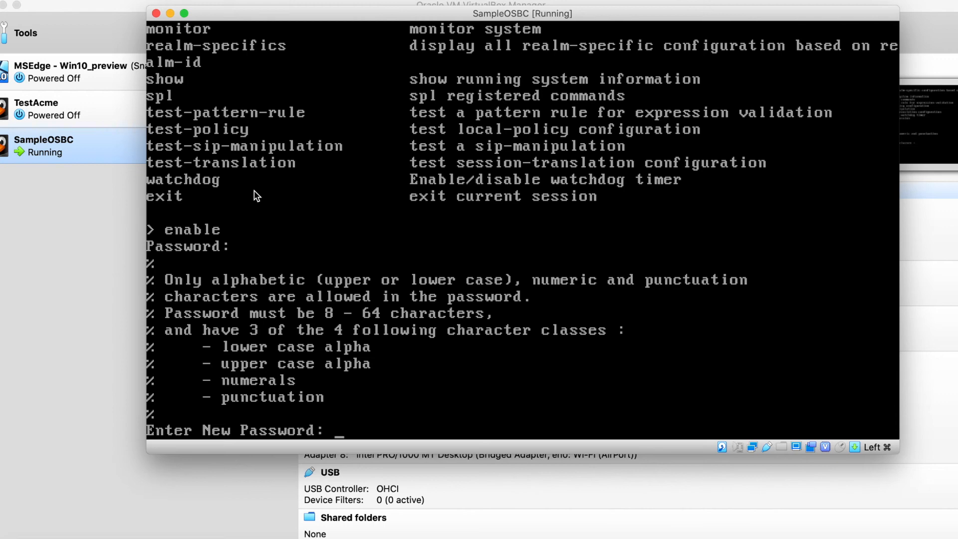
key(Return)
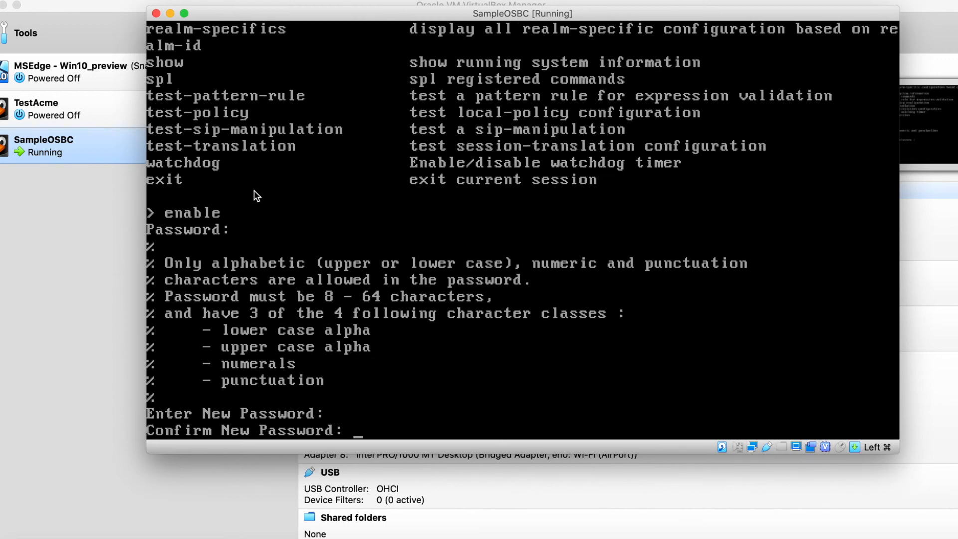
key(Return)
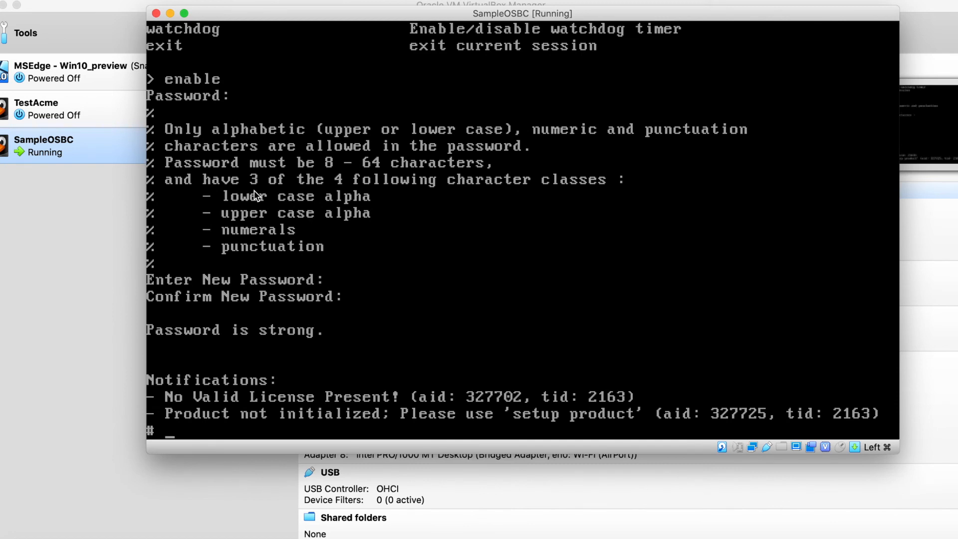
- Run setup product, choose option 5, Enterprise Session Border Controller, as the product and save the selection
key(Return)
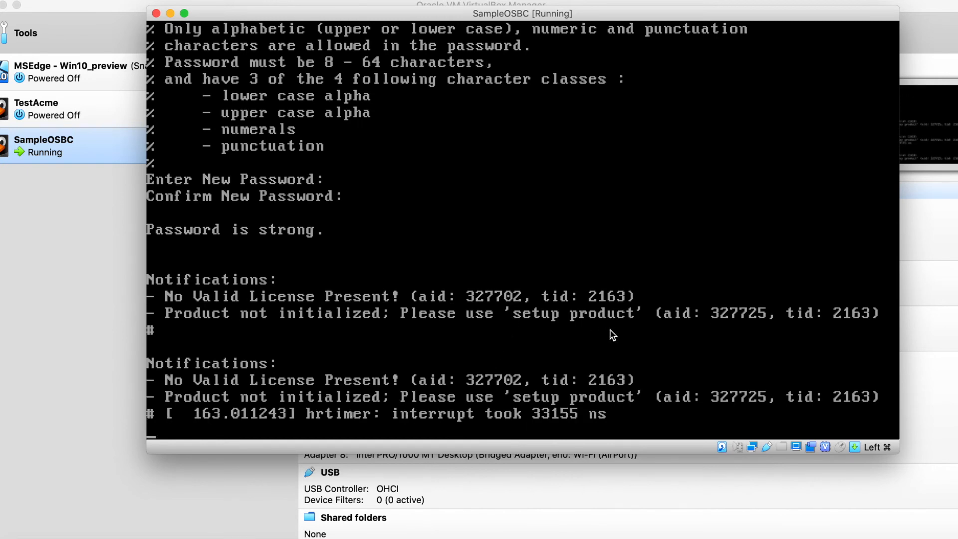
key(Return)
text(se)
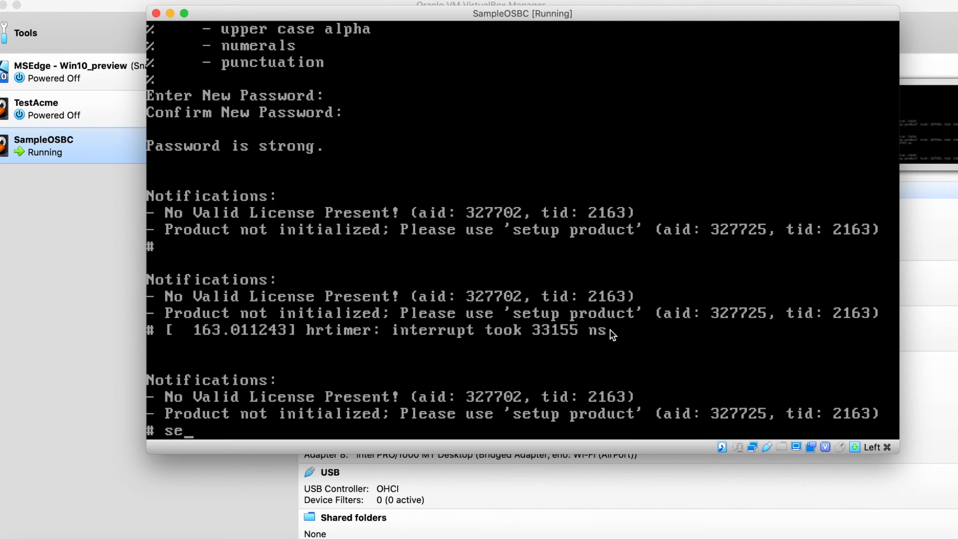
text(tup product)
key(Return)
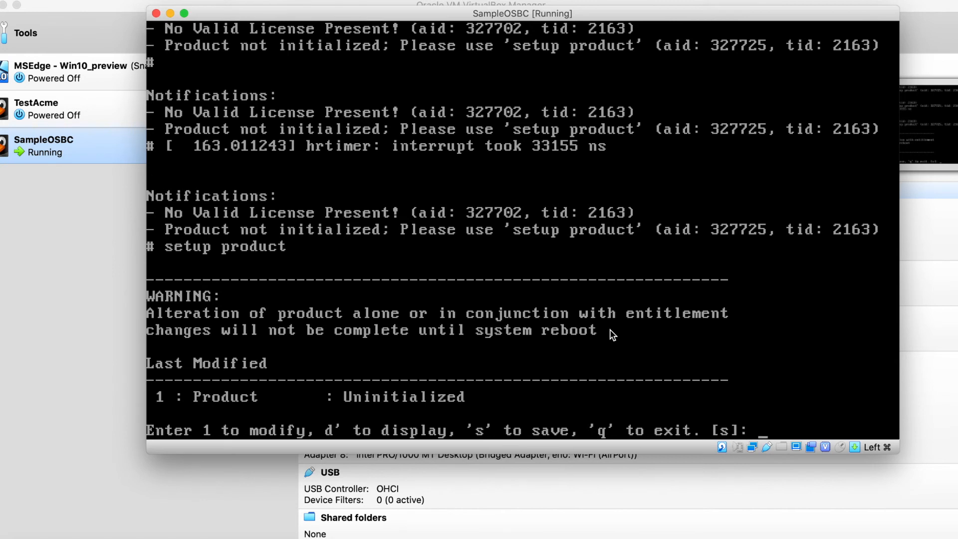
text(1)
key(Return)
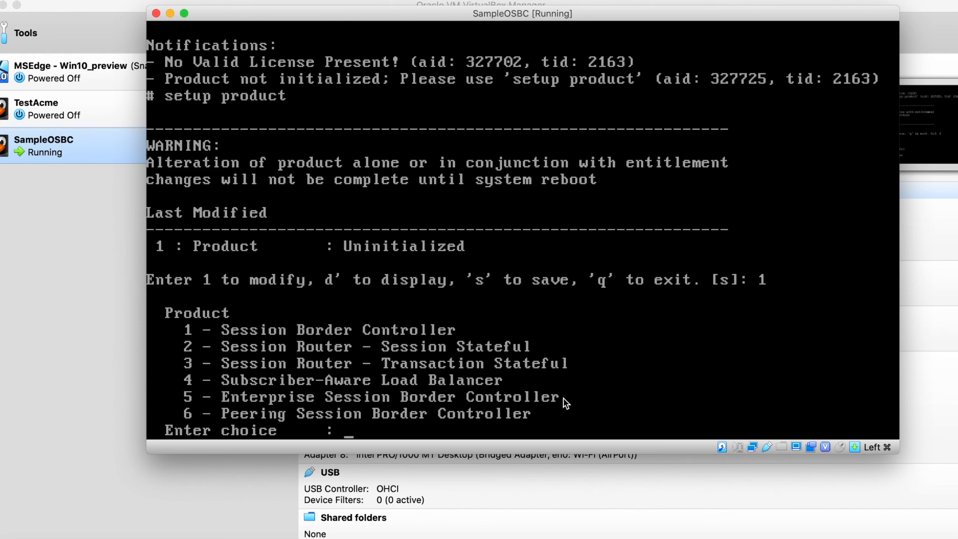
text(5)
key(Return)
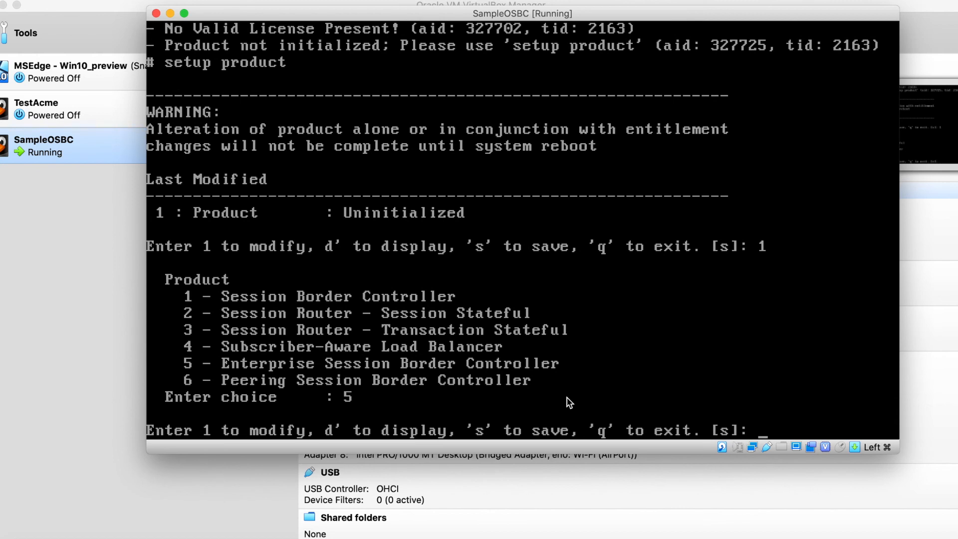
text(s)
key(Return)
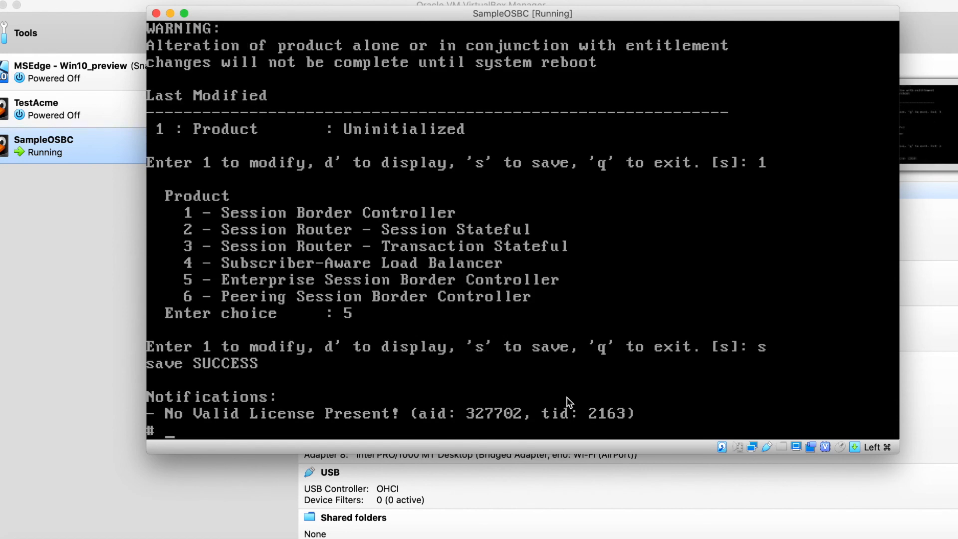
- List the available administrator commands and display the provisioned entitlements with show entitlements
text(?)
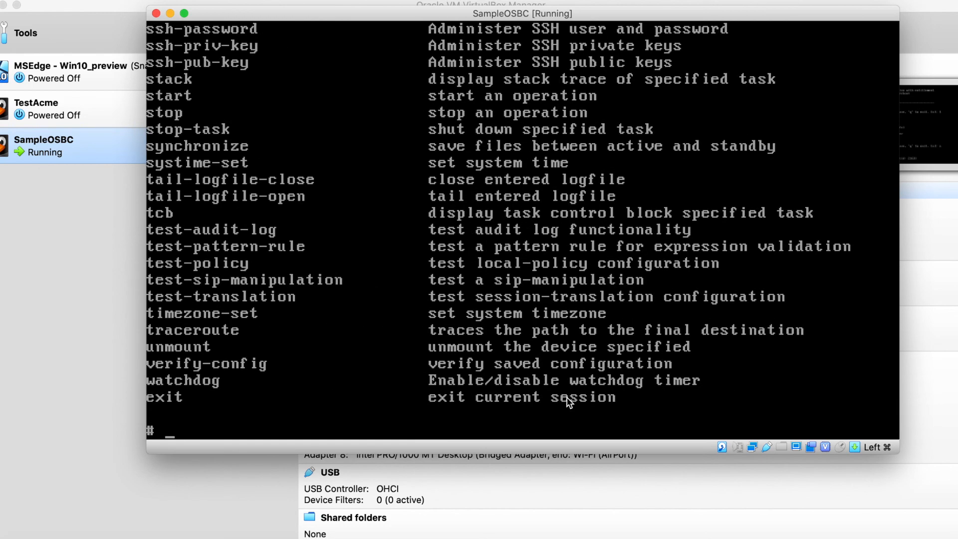
text(show )
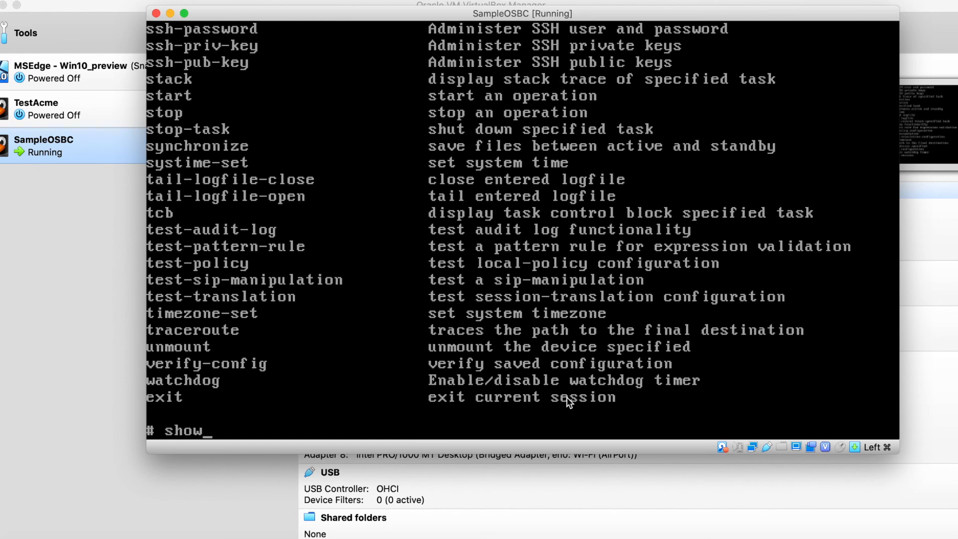
text(enti)
key(Tab)
key(Return)
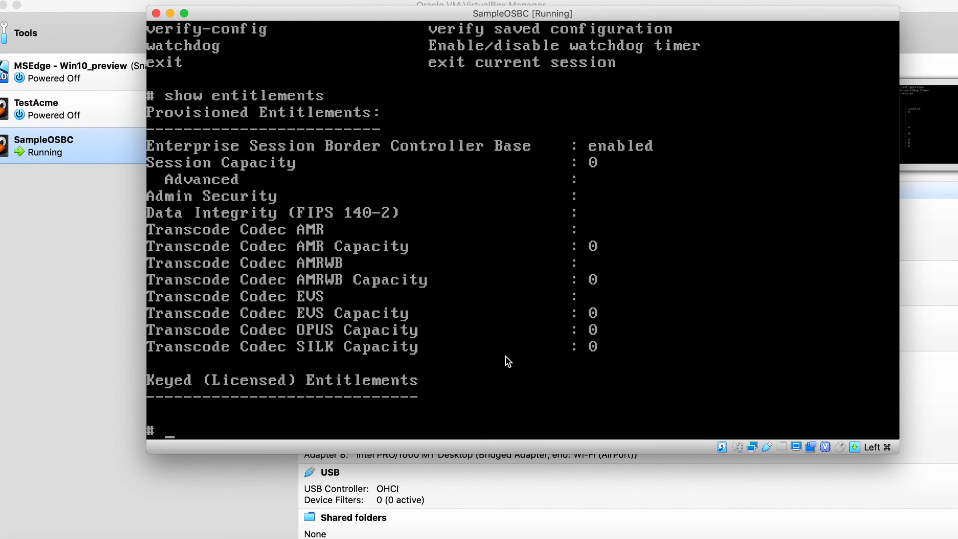
- Save the session border controller's configuration with the save-config command
text(save-config)
key(Return)
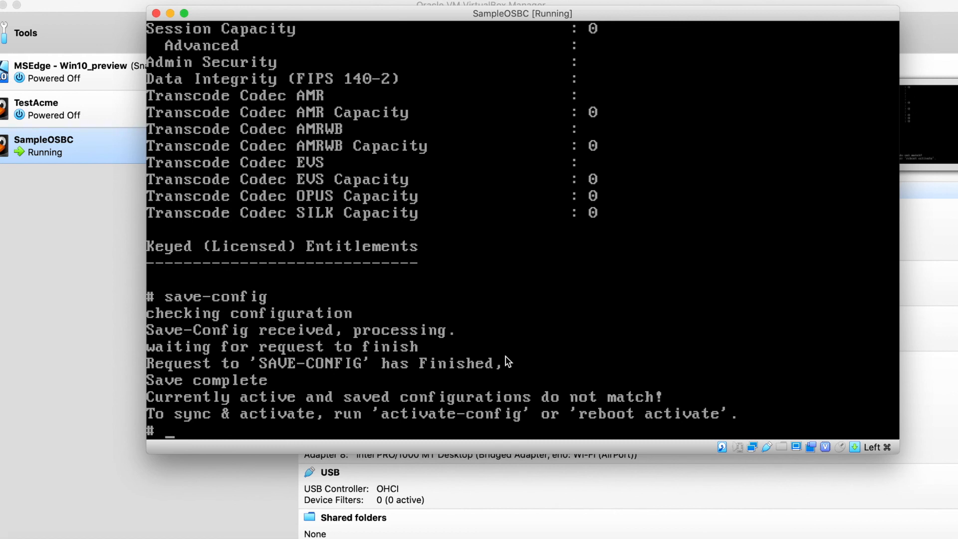
- Restart the ESBC with the reboot activate command and confirm the reboot with y
text(reboot activate)
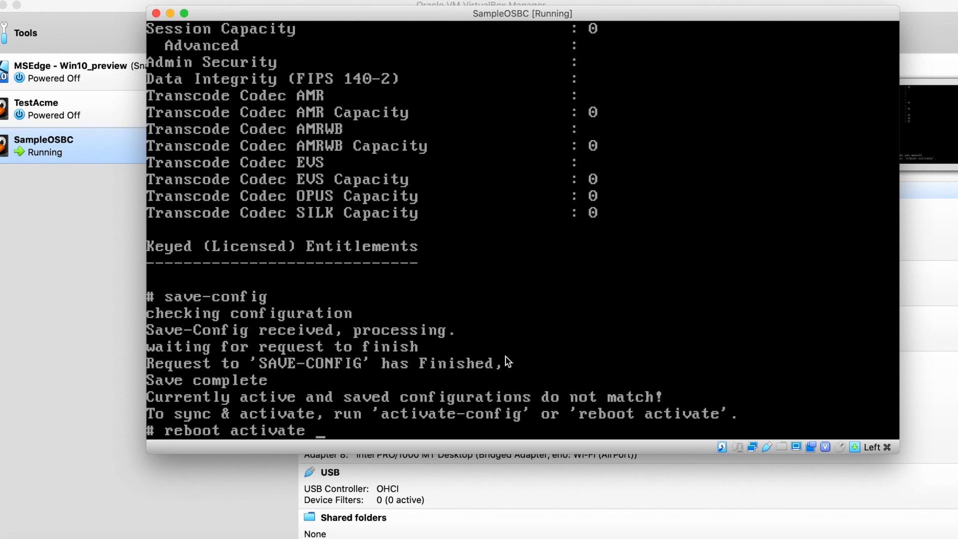
key(Return)
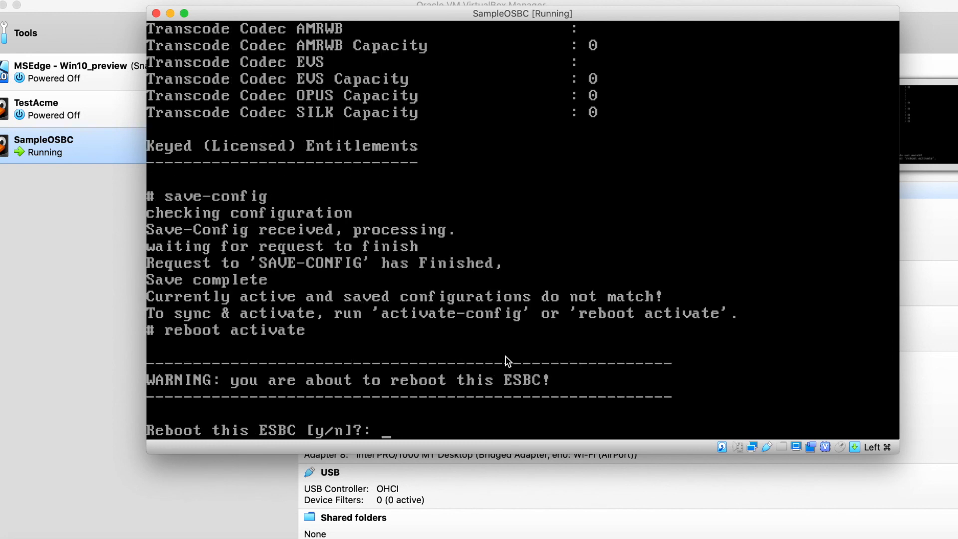
text(y)
key(Return)
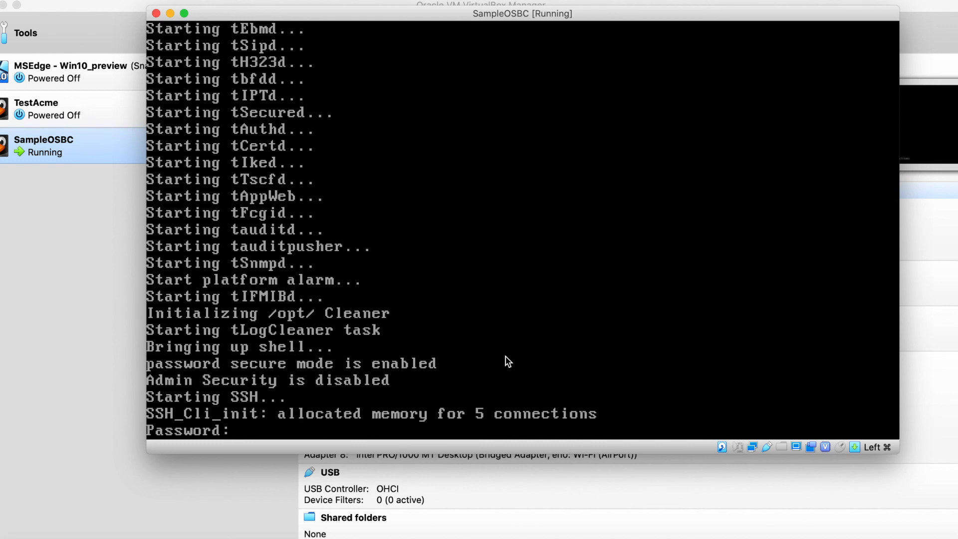
- Log in with the new user password, enter administrator mode with enable and its password, and list the available commands
key(Return)
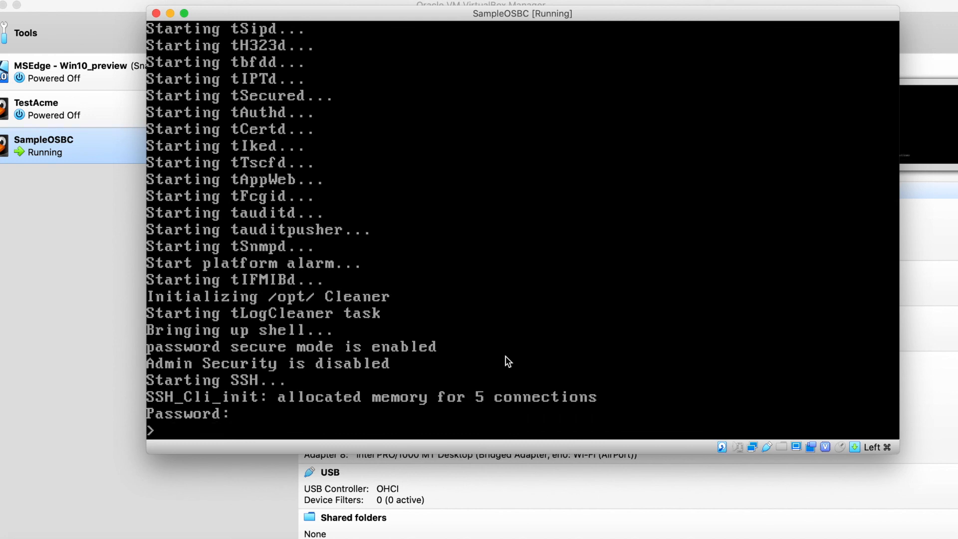
text(enable)
key(Return)
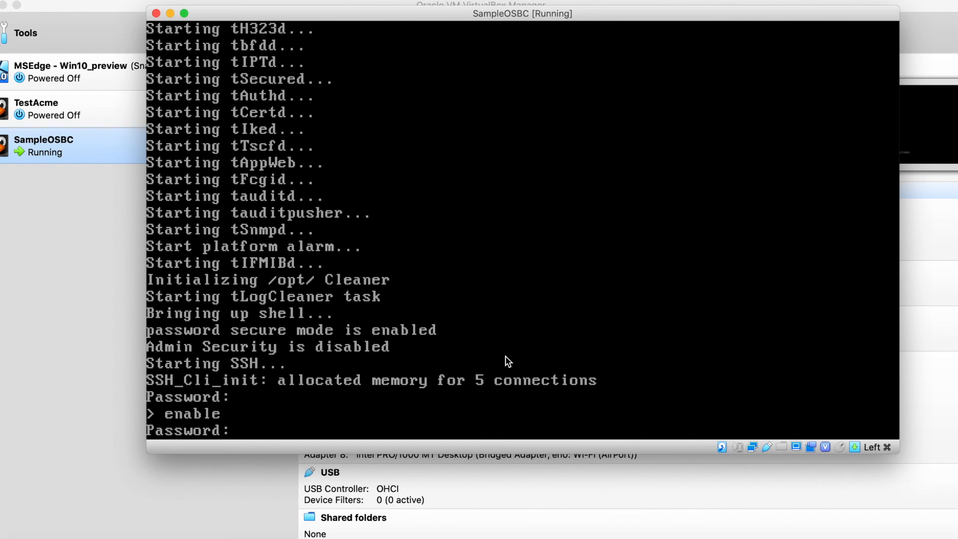
key(Return)
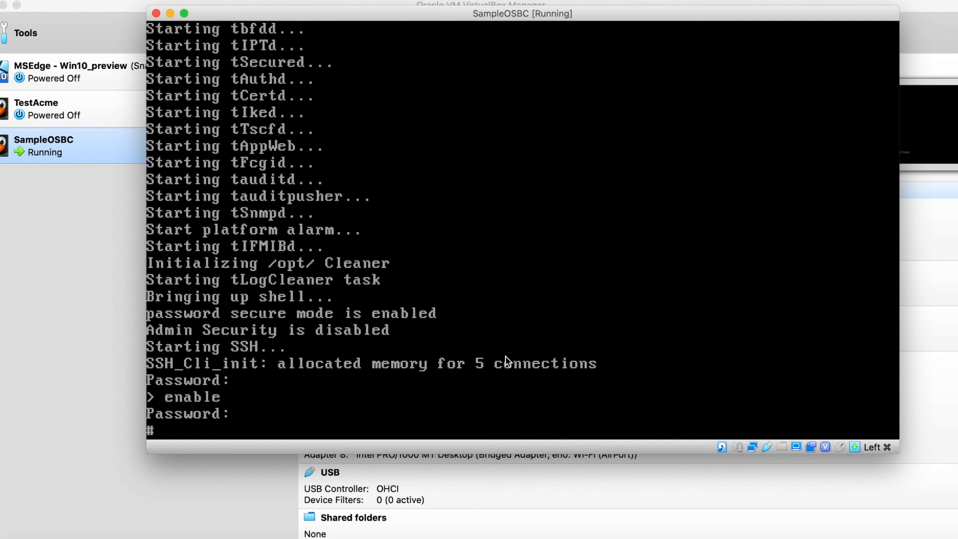
text(?)
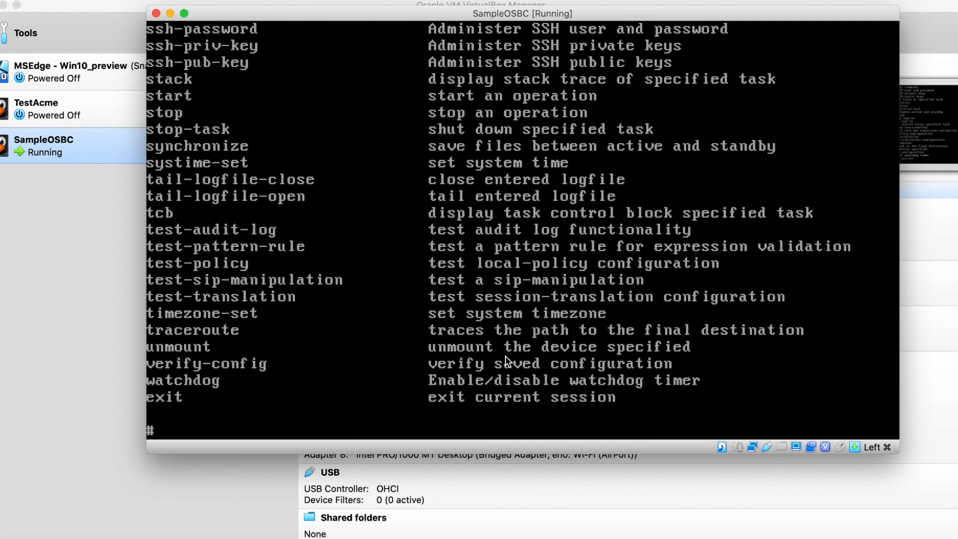